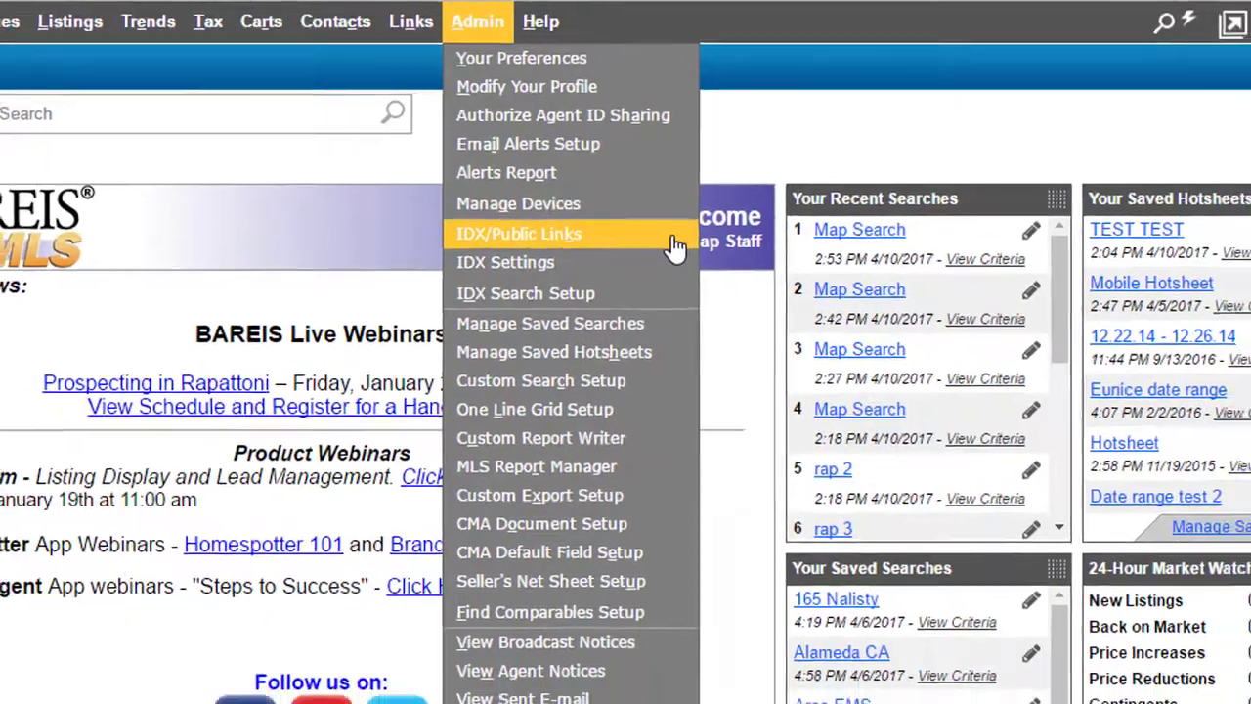
Step: Open the agent and office IDX/Public Links and look through the property search and open house search links
click(700, 260)
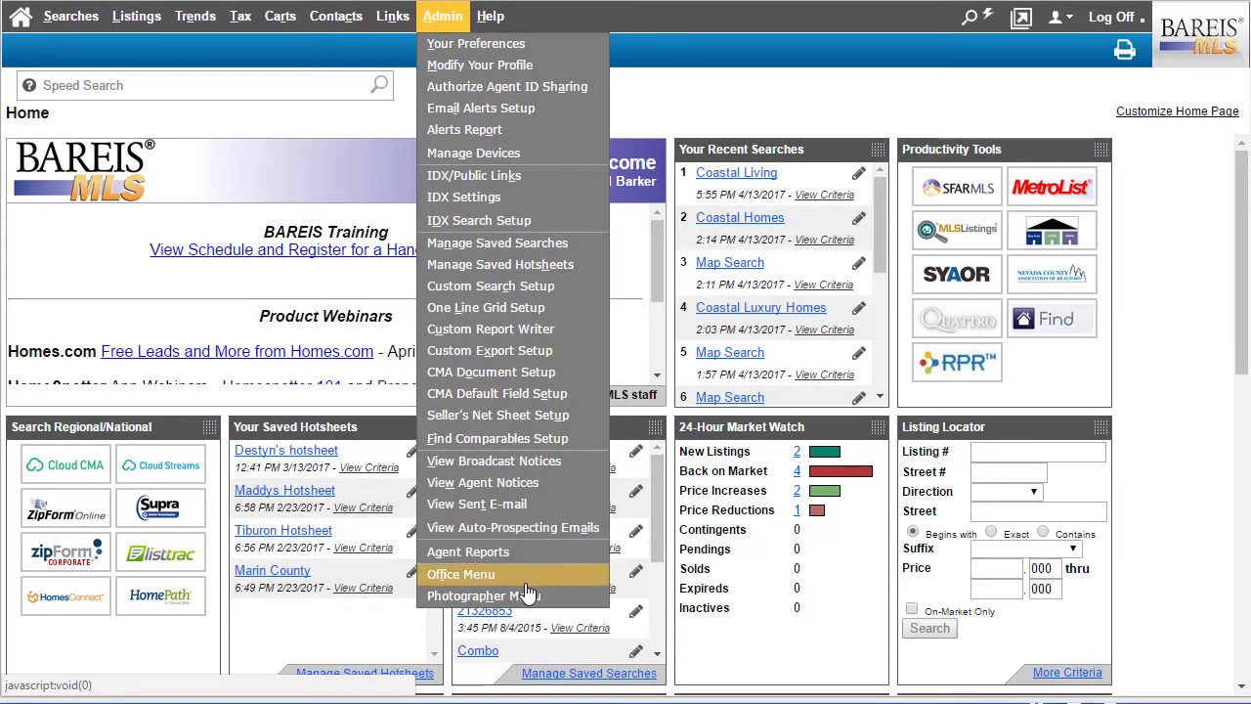
click(569, 584)
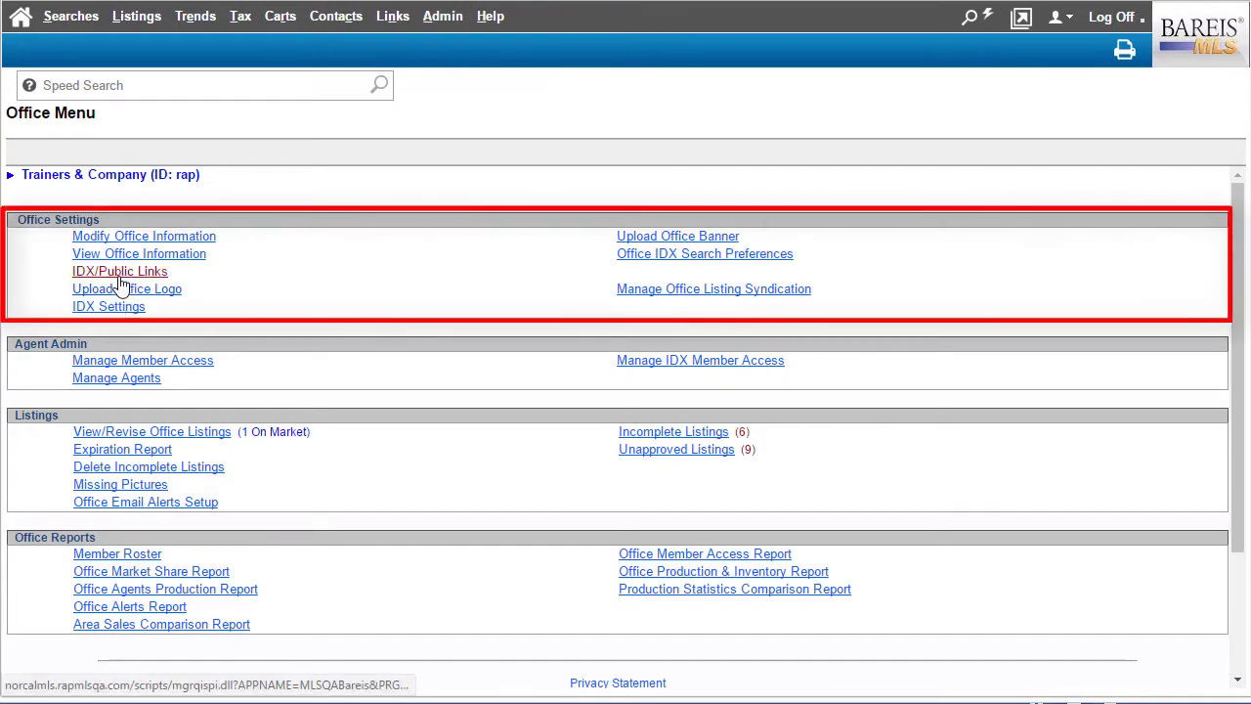
click(118, 273)
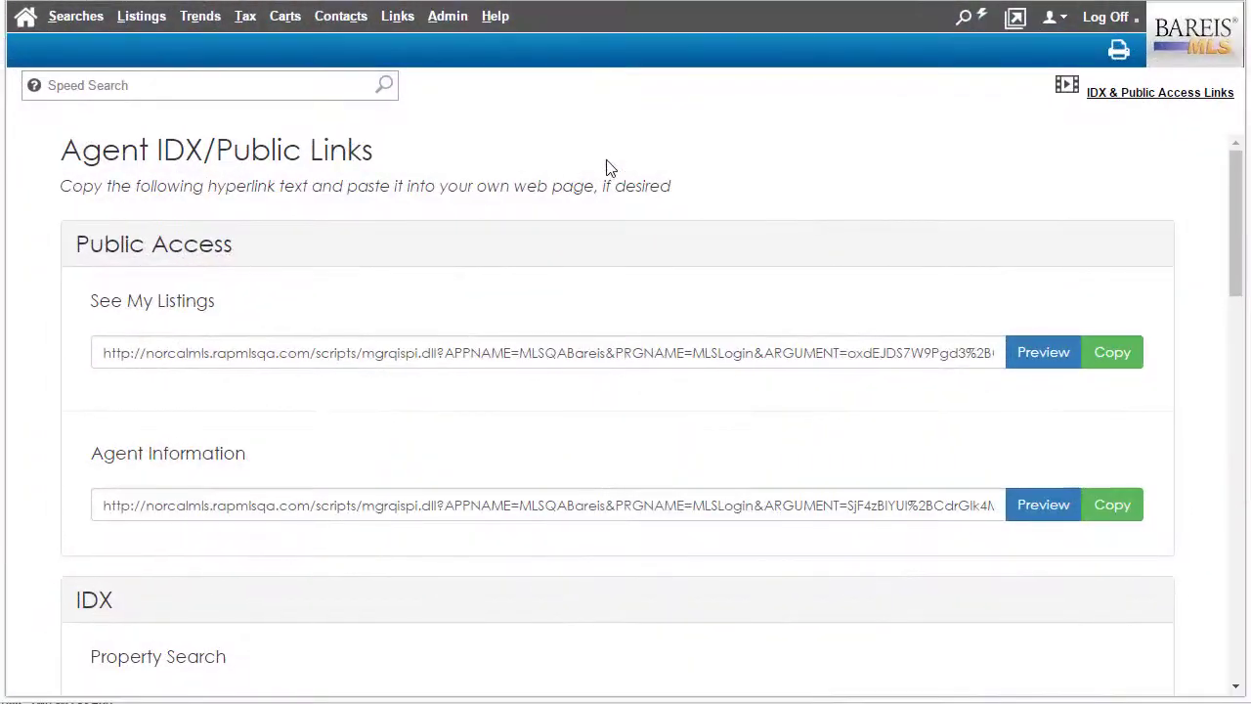
drag(1240, 173, 1239, 284)
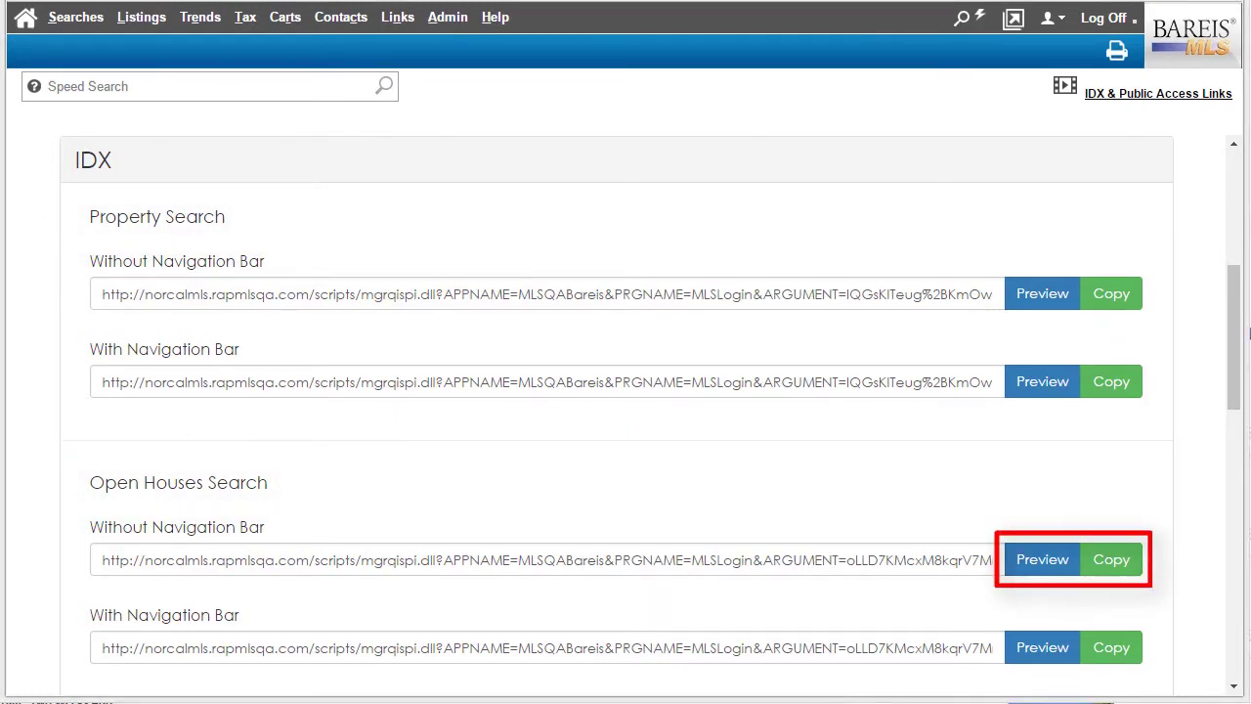
Step: Preview the Open Houses Search link without navigation bar and examine the search criteria behind Open Houses on the agent's website
click(1039, 563)
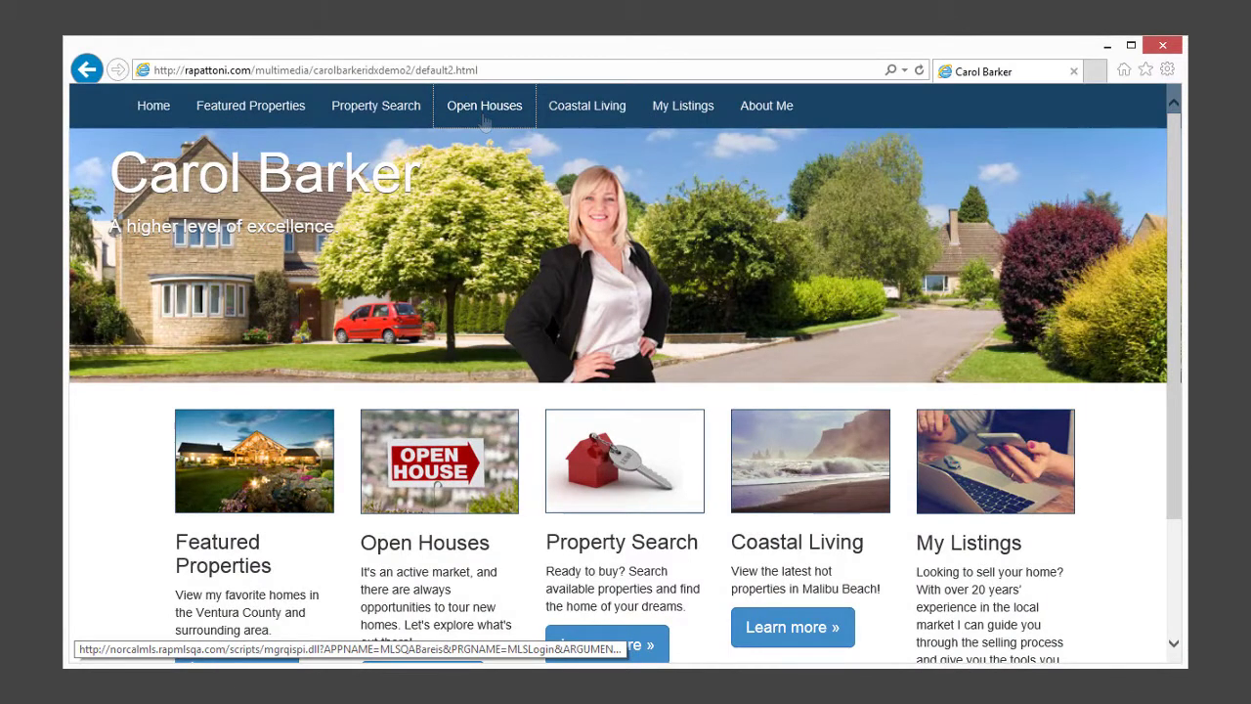
click(484, 115)
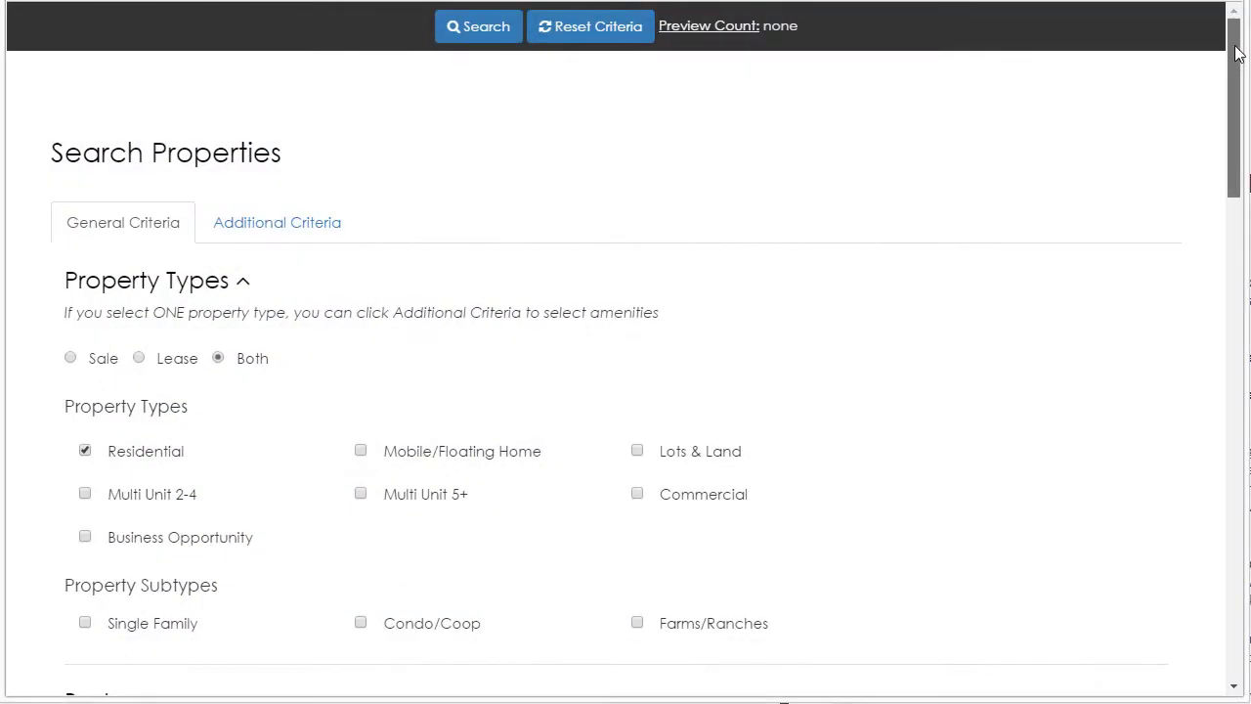
scroll(1234, 62, down, 3)
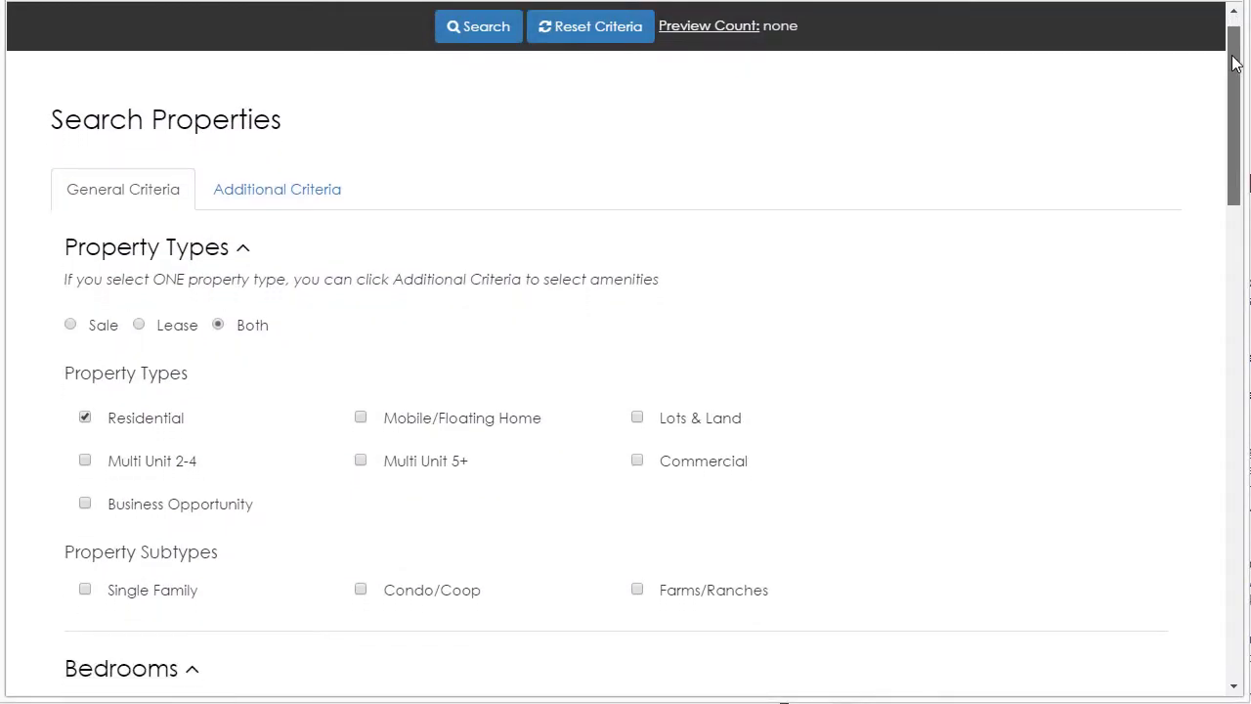
drag(1234, 63, 1201, 426)
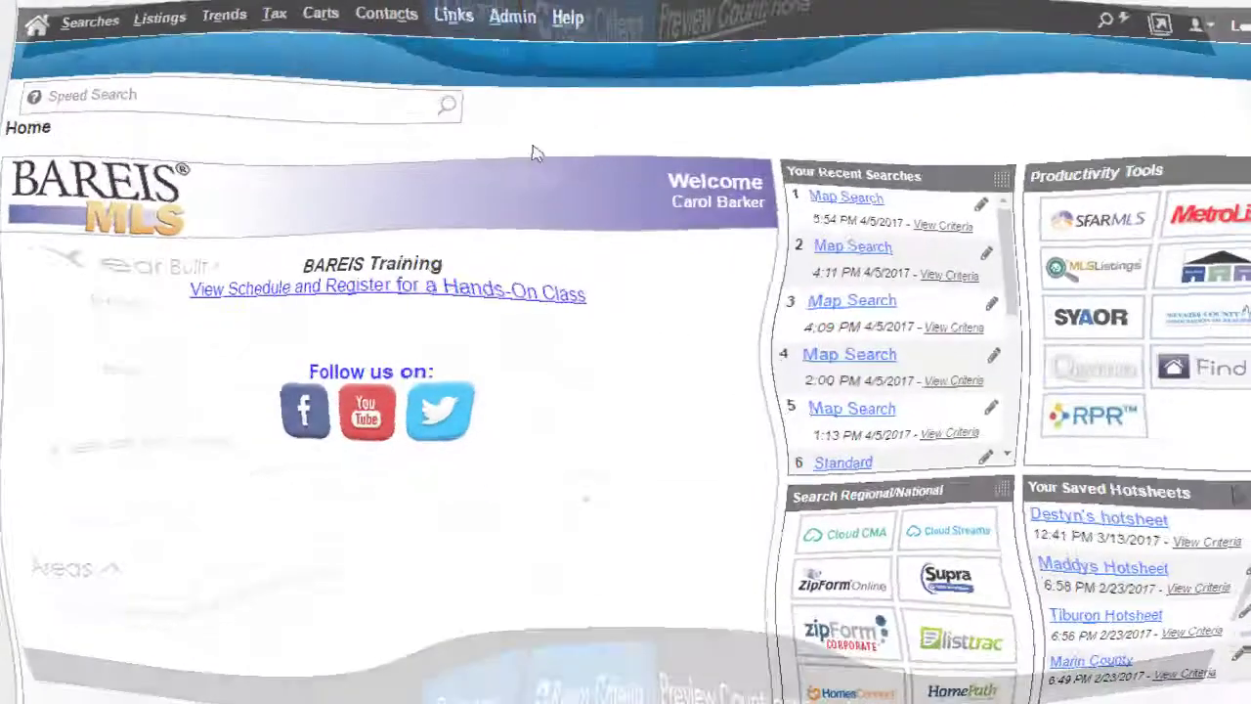
Step: Open the Office IDX Search Preferences and review the list of available search fields
click(510, 26)
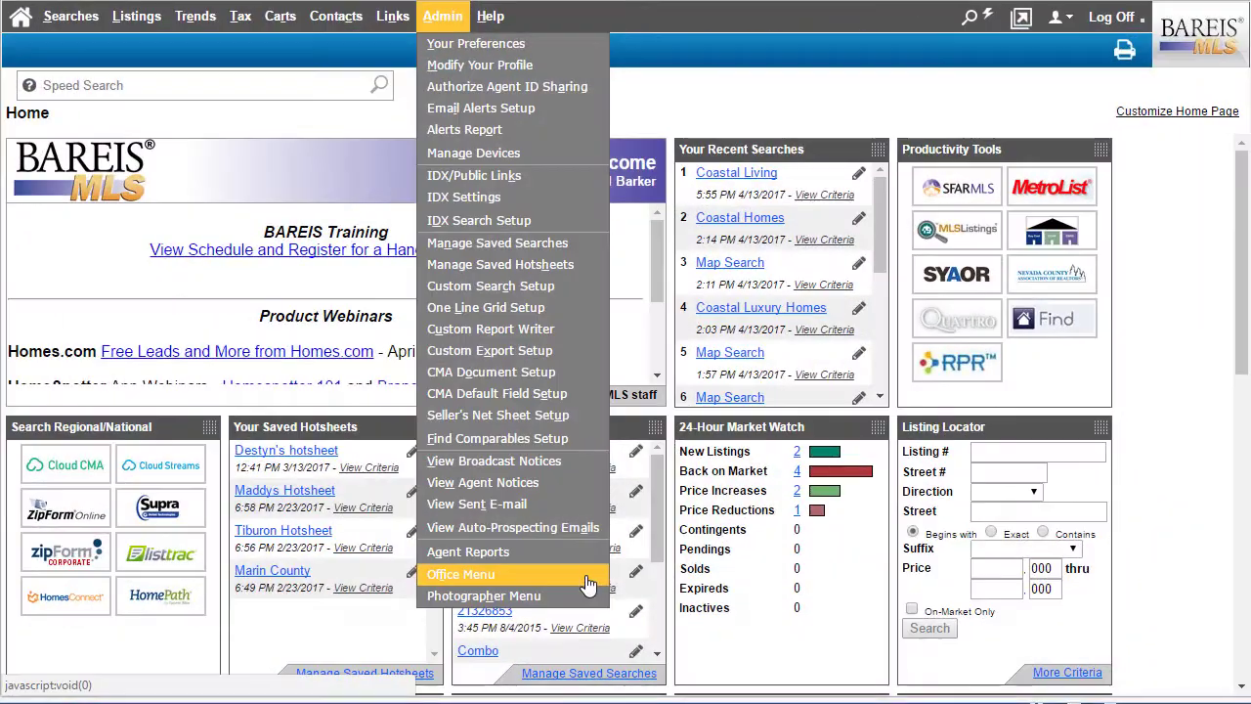
click(588, 584)
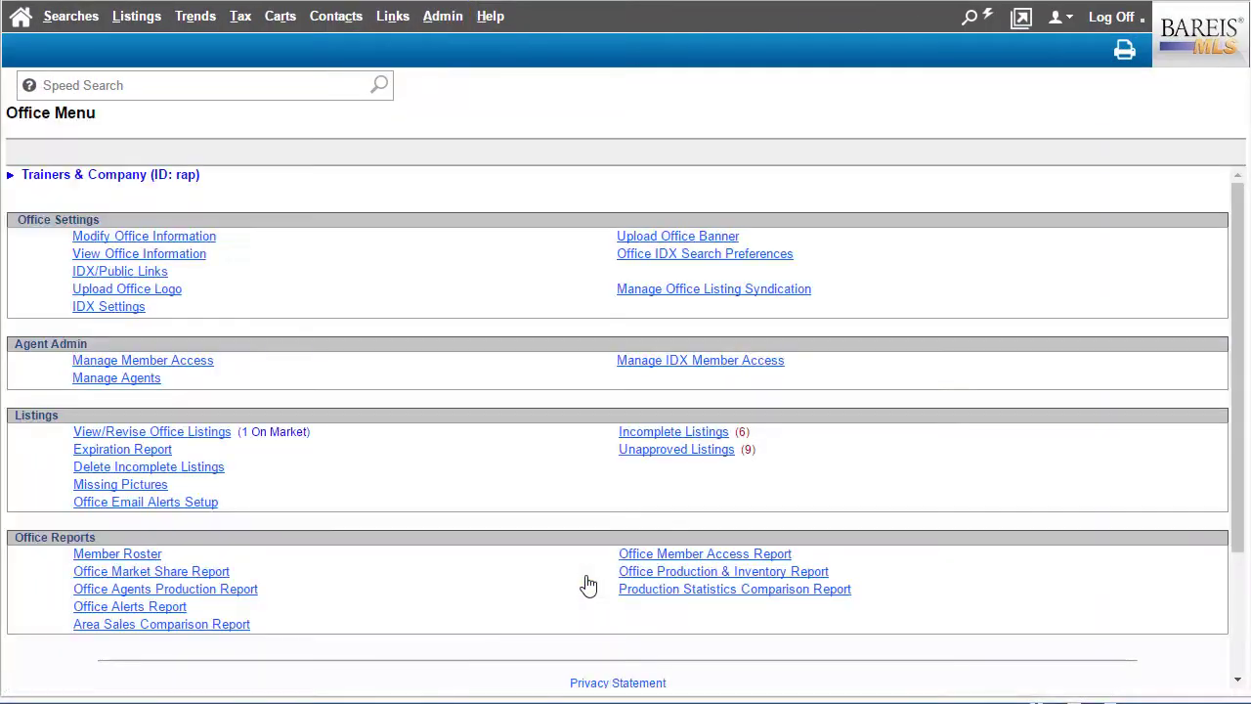
click(683, 256)
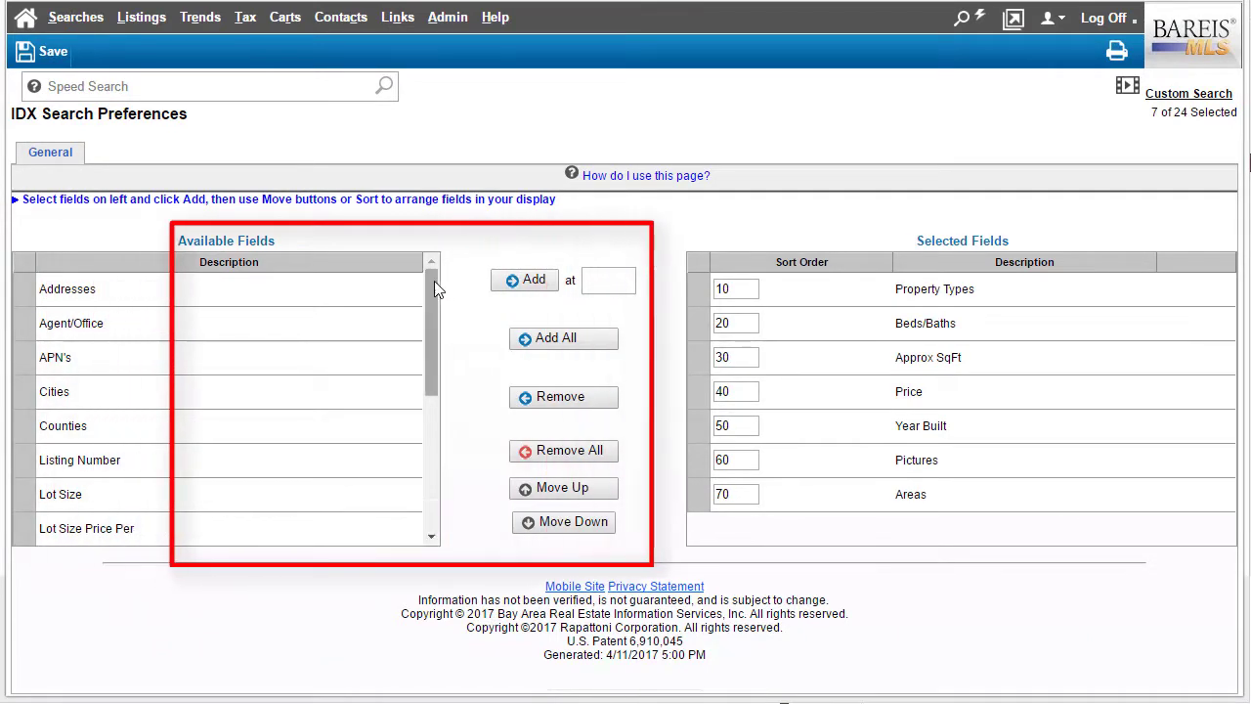
drag(433, 280, 445, 428)
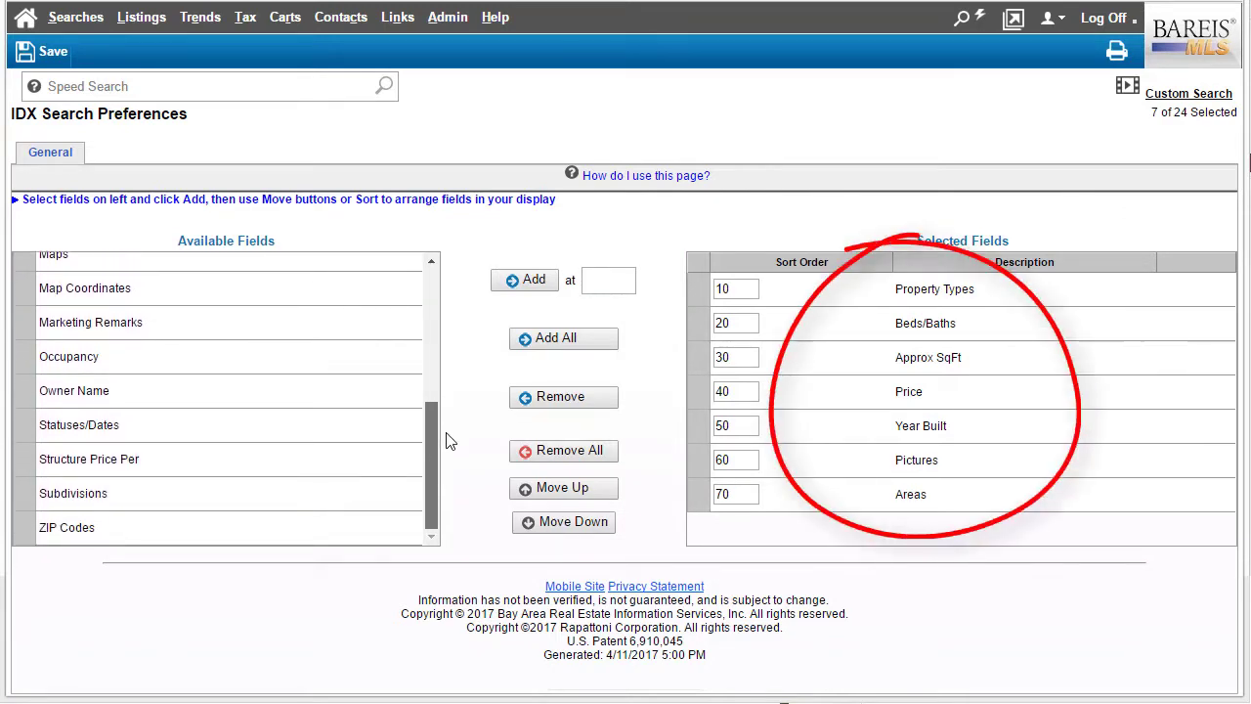
drag(446, 441, 469, 279)
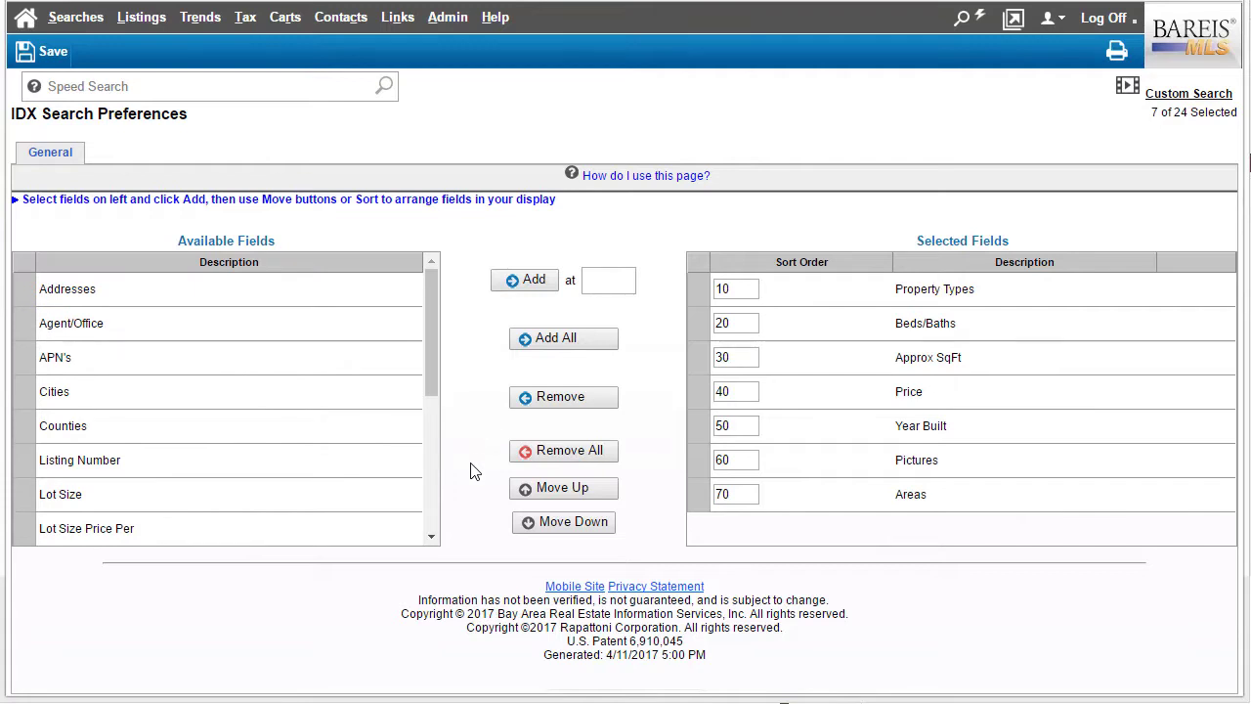
Step: Remove Areas from the selected IDX search fields and add Cities and Counties instead
click(844, 504)
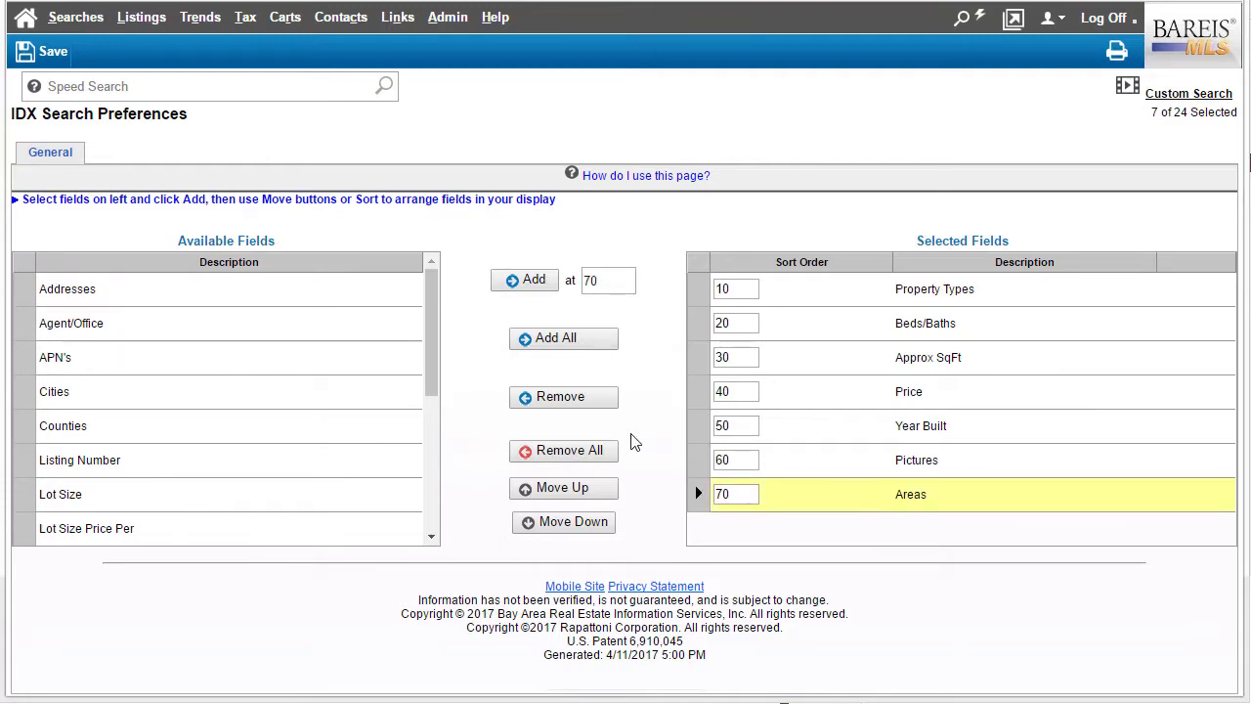
click(597, 401)
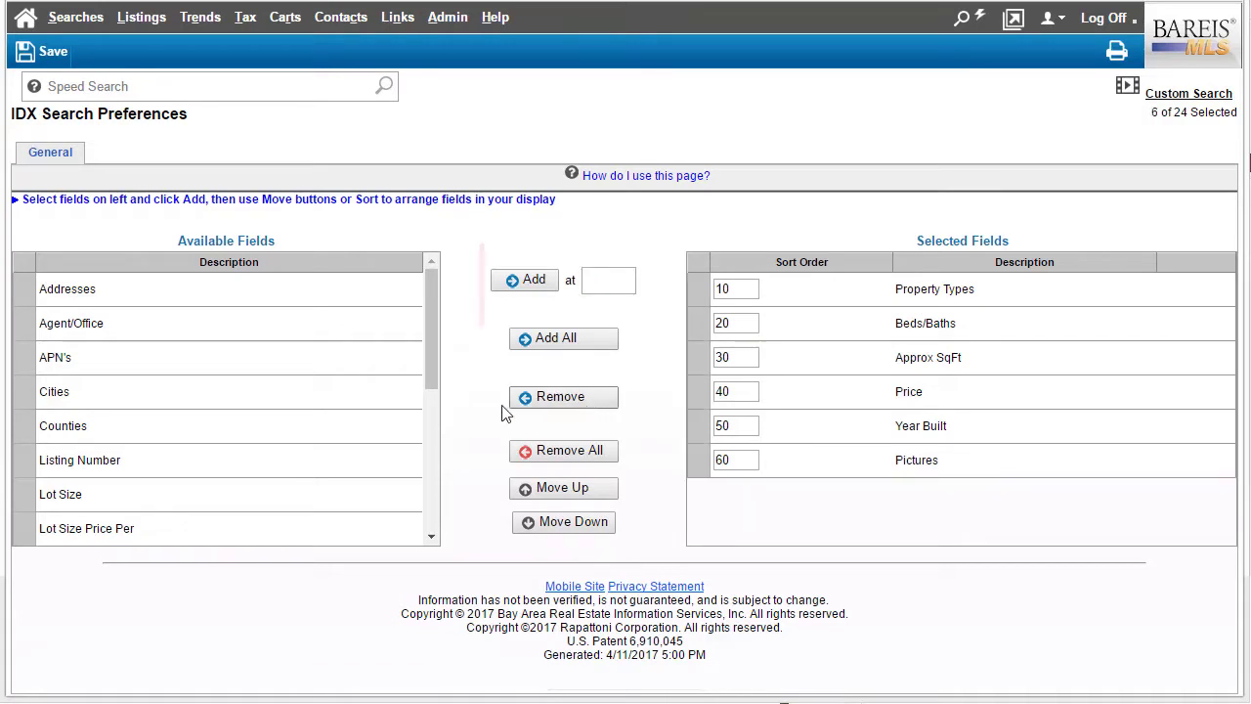
click(360, 392)
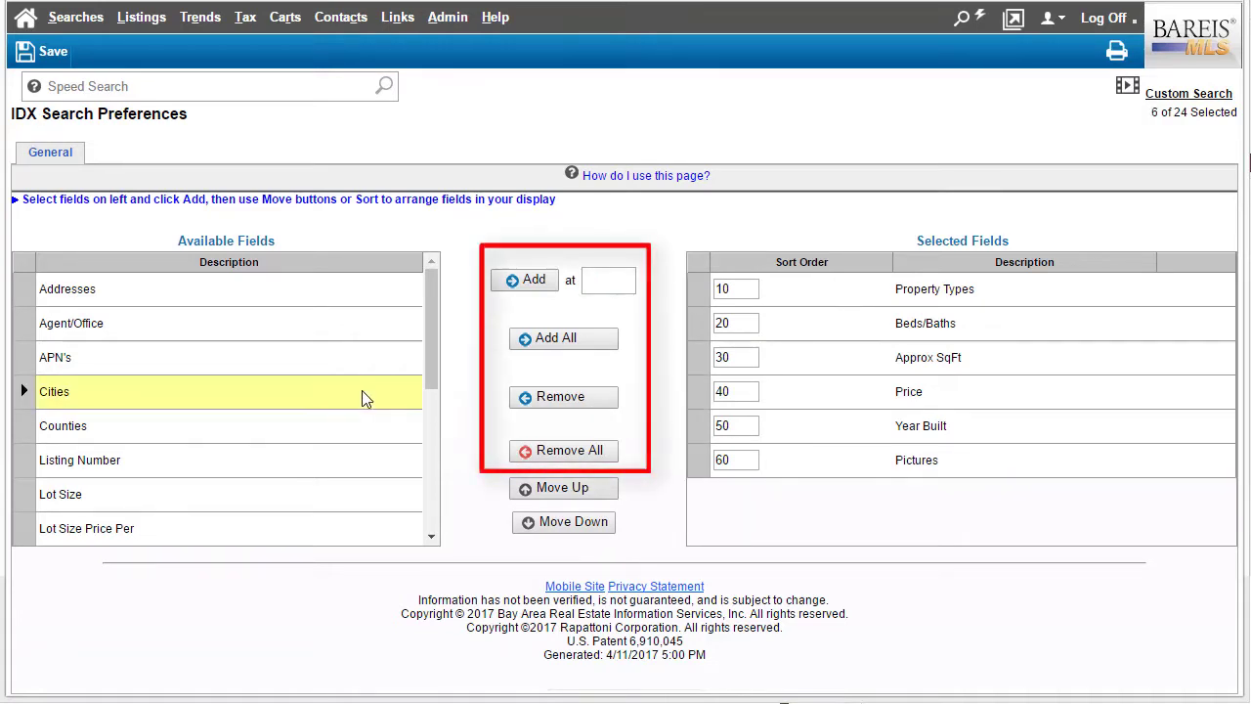
ctrl+click(354, 439)
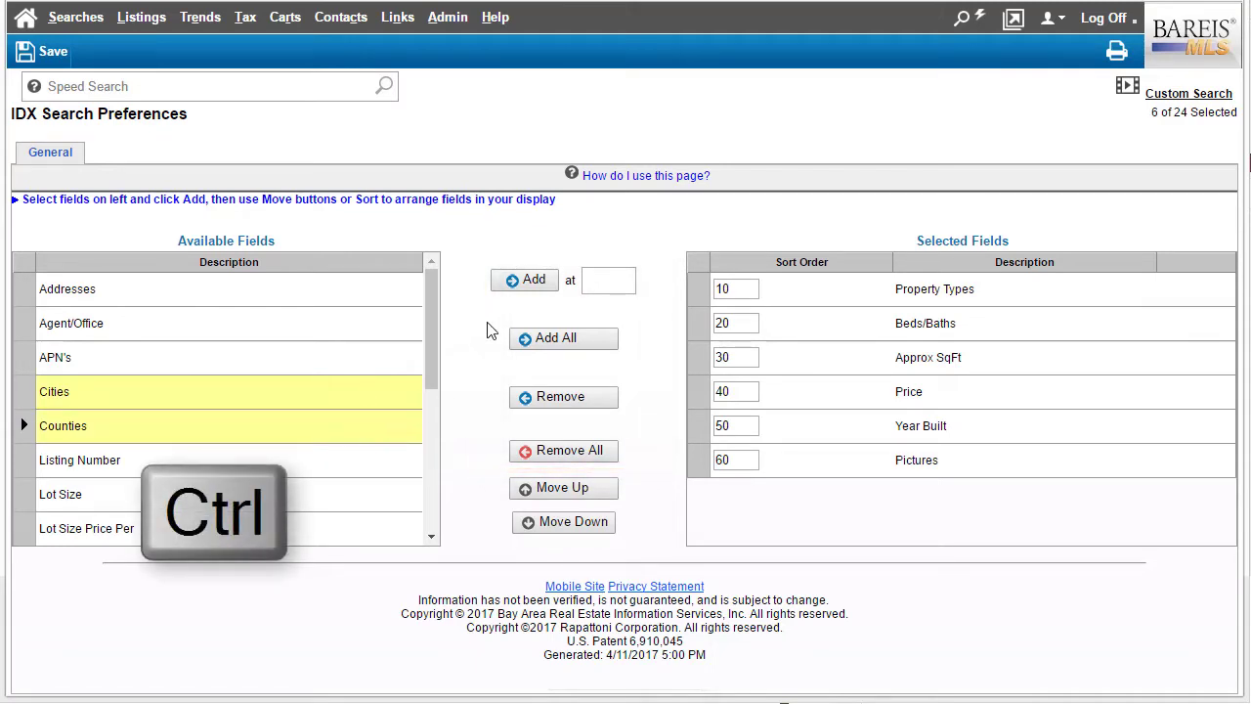
click(531, 279)
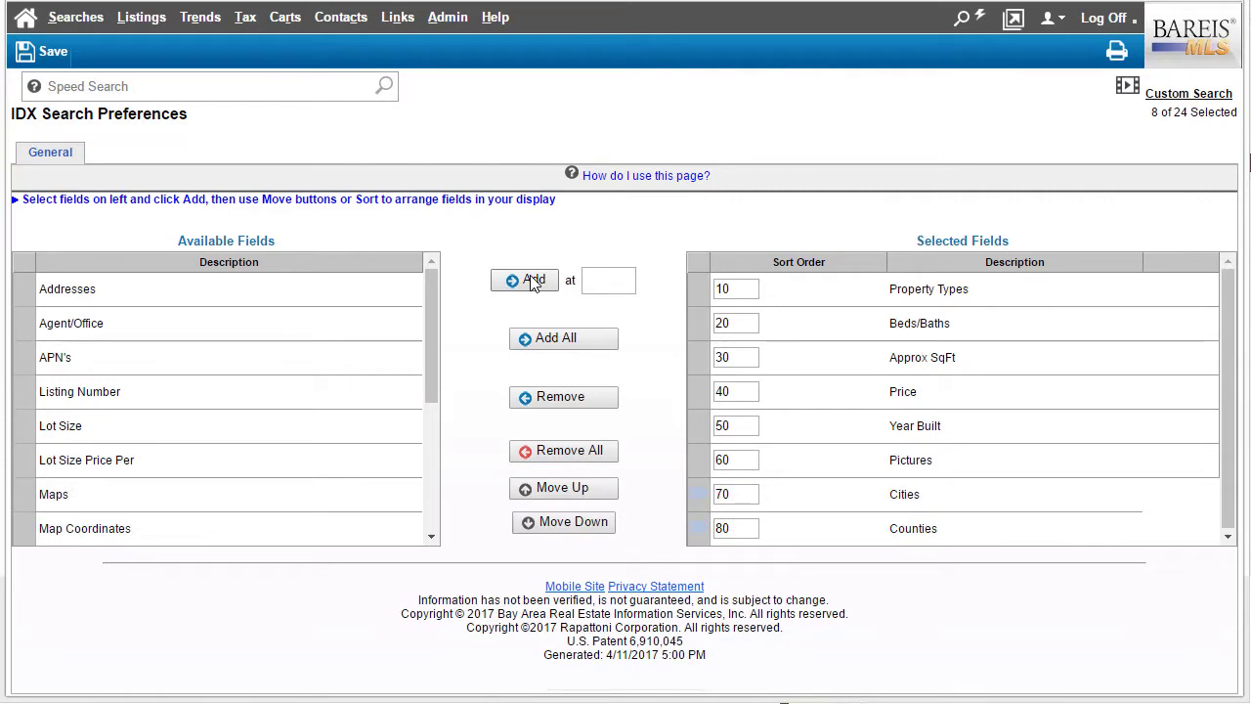
Step: Move the Counties field up two places in the selected fields so it comes before Pictures
click(834, 537)
click(585, 487)
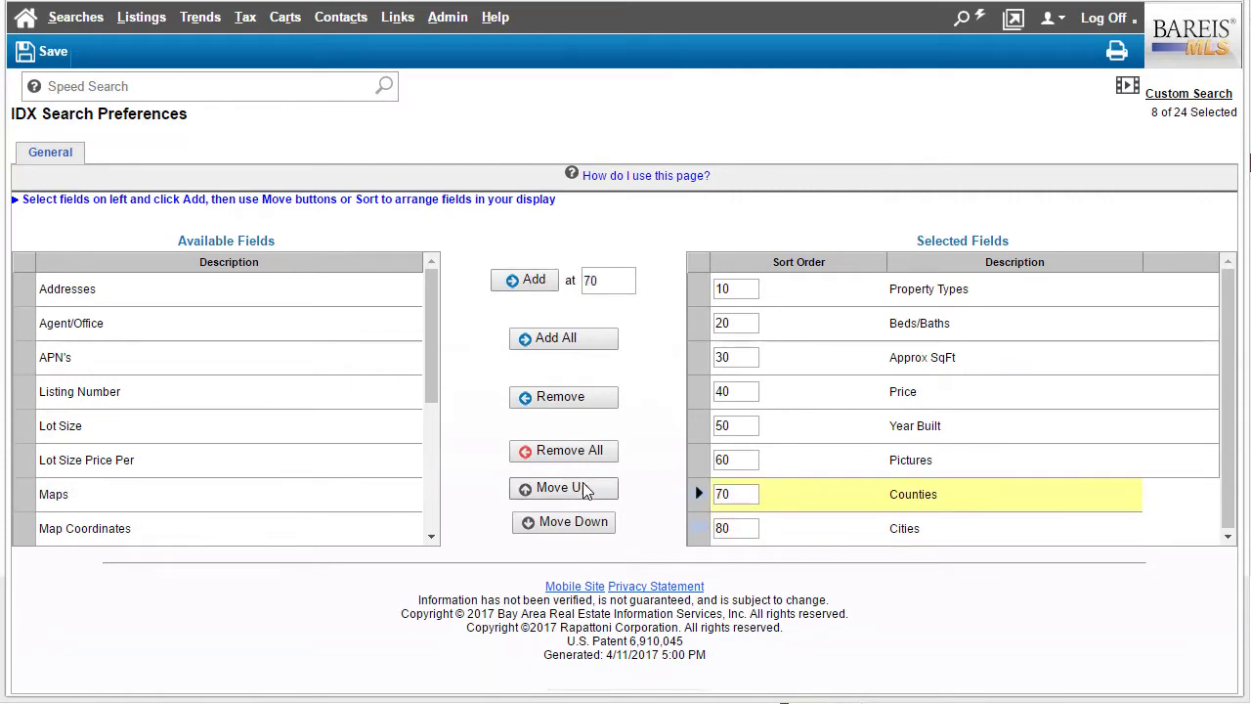
click(585, 488)
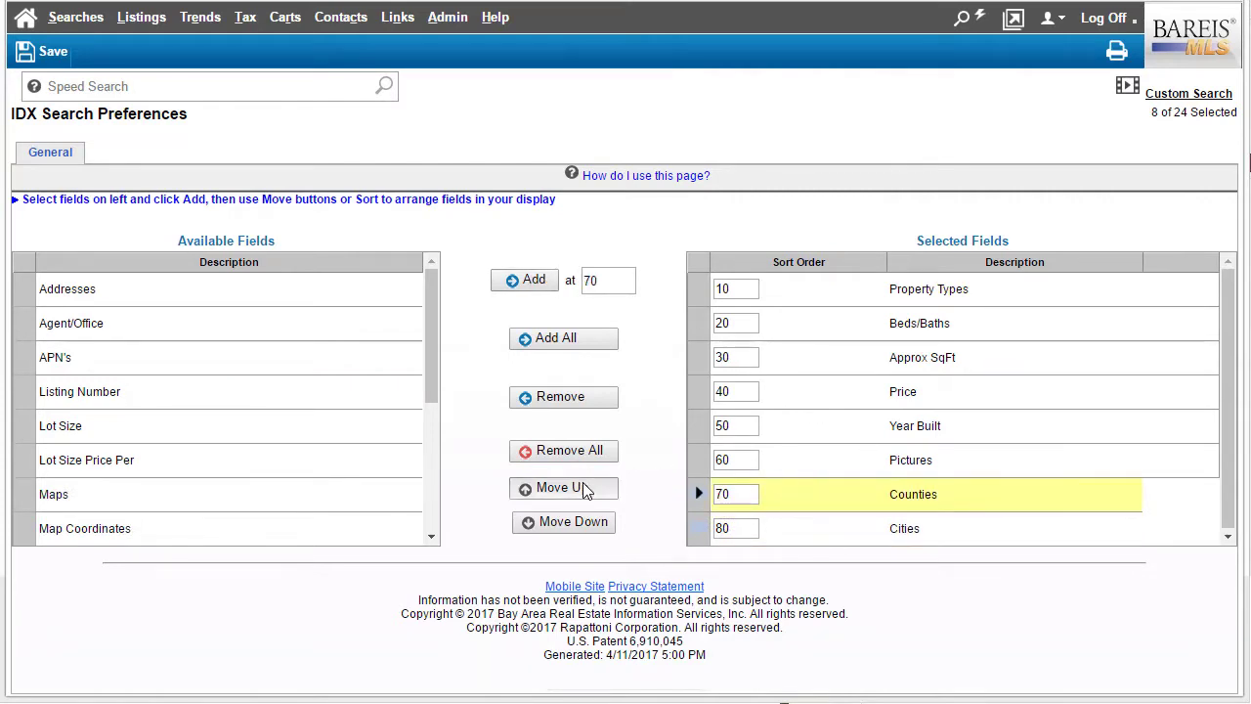
Step: Set the sort order of Cities to 70 and save the IDX search preferences
click(829, 529)
drag(743, 528, 703, 527)
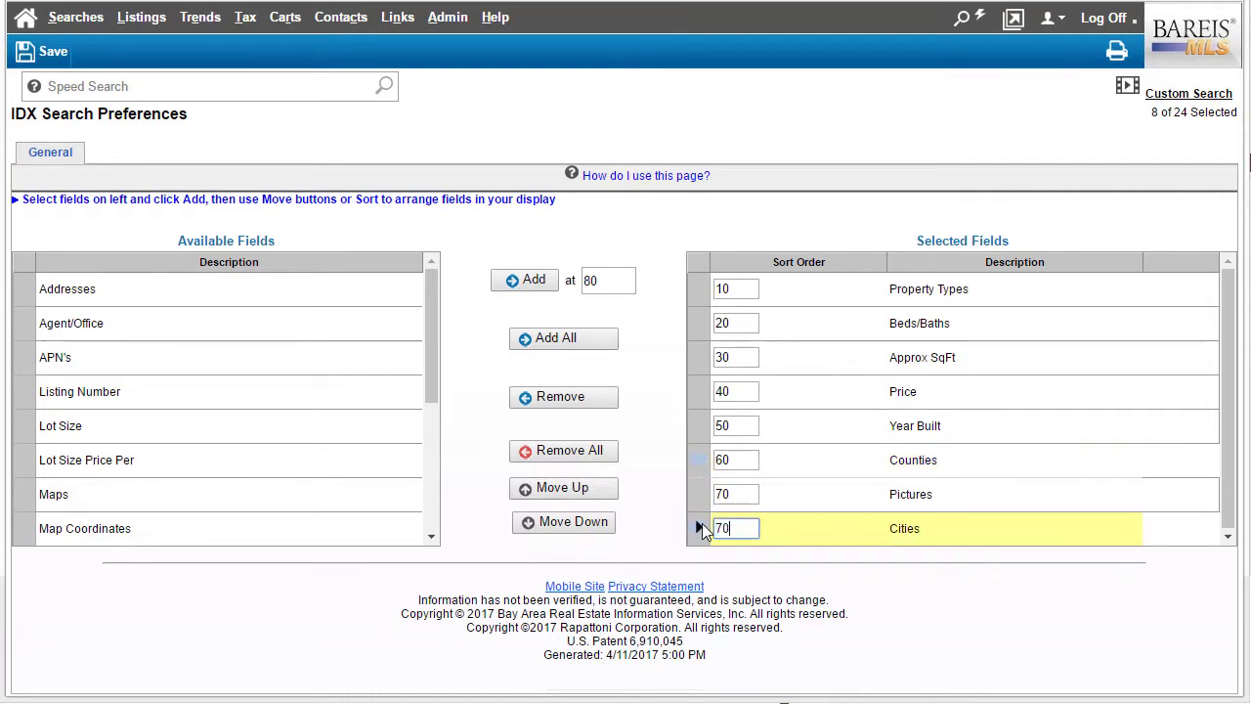
text(70)
key(Return)
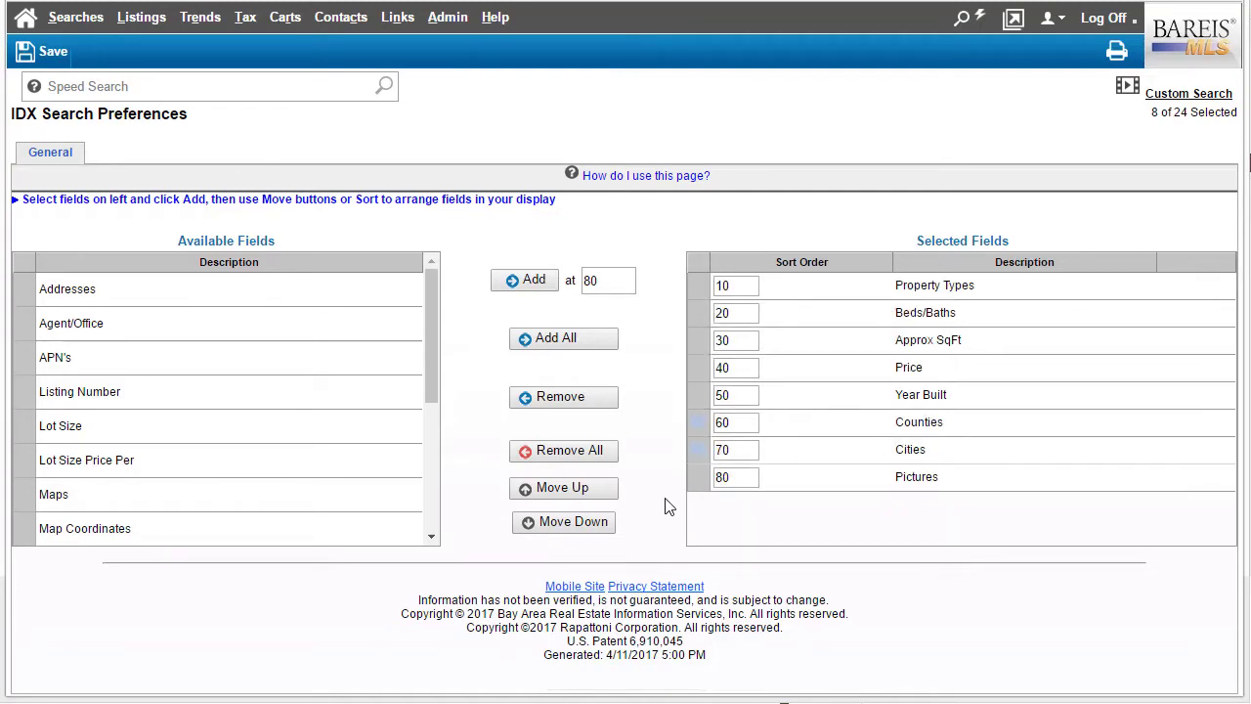
click(47, 51)
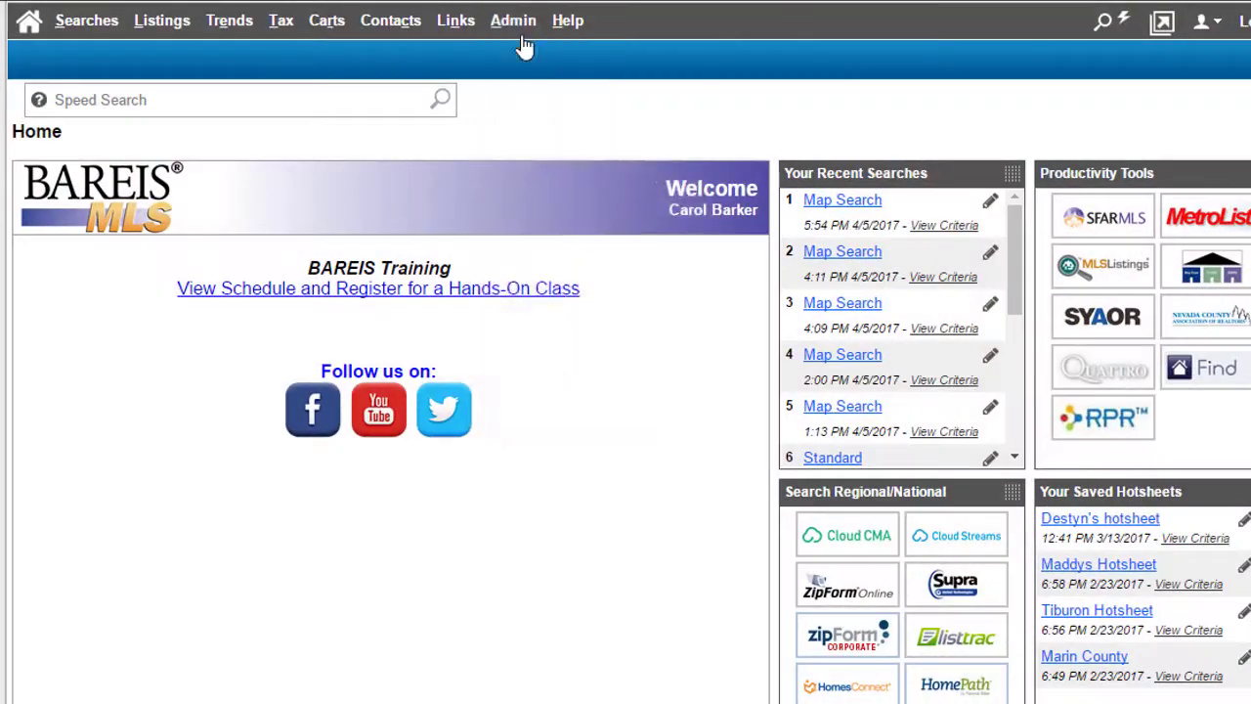
Step: Open the office IDX Settings and set the IDX Background Color to #e3dddd
click(518, 24)
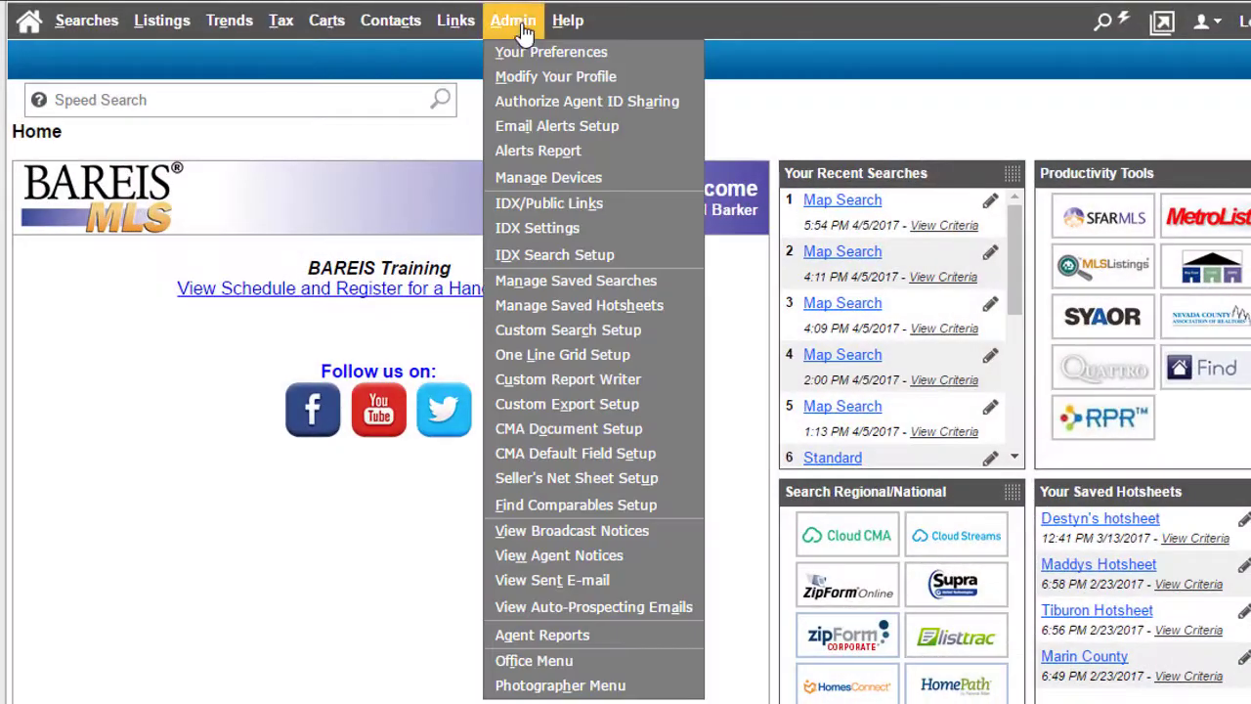
click(616, 238)
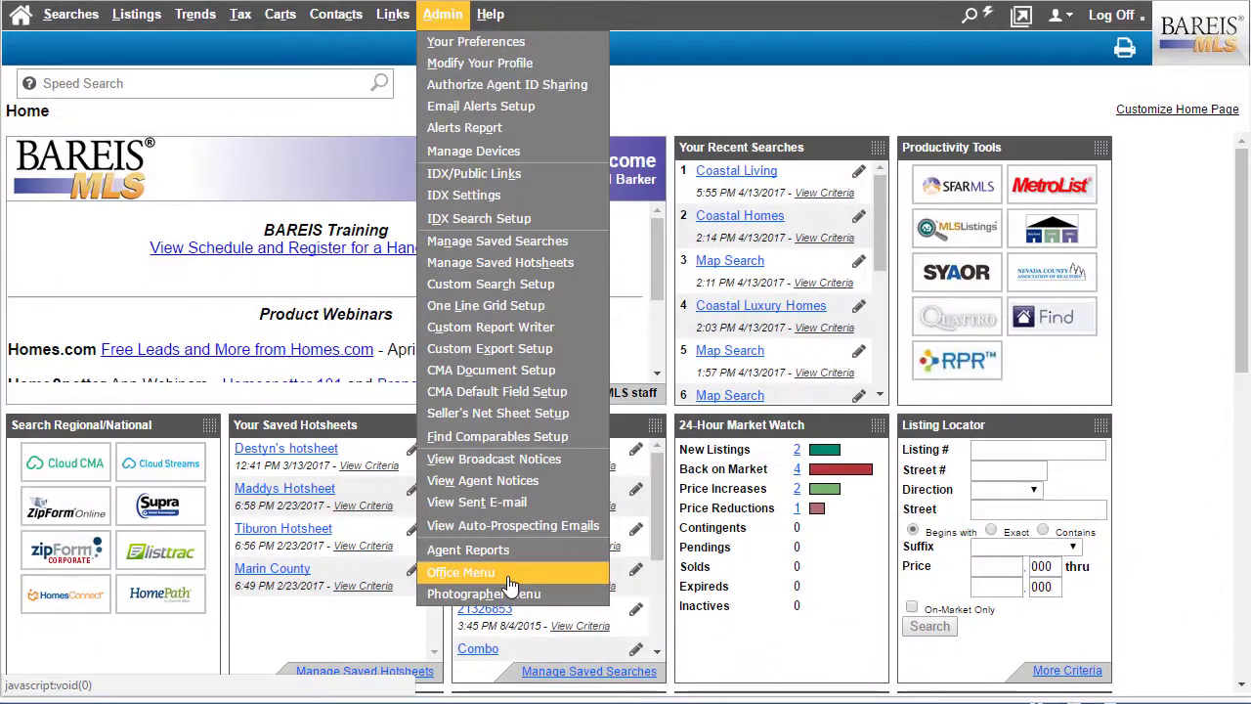
click(507, 576)
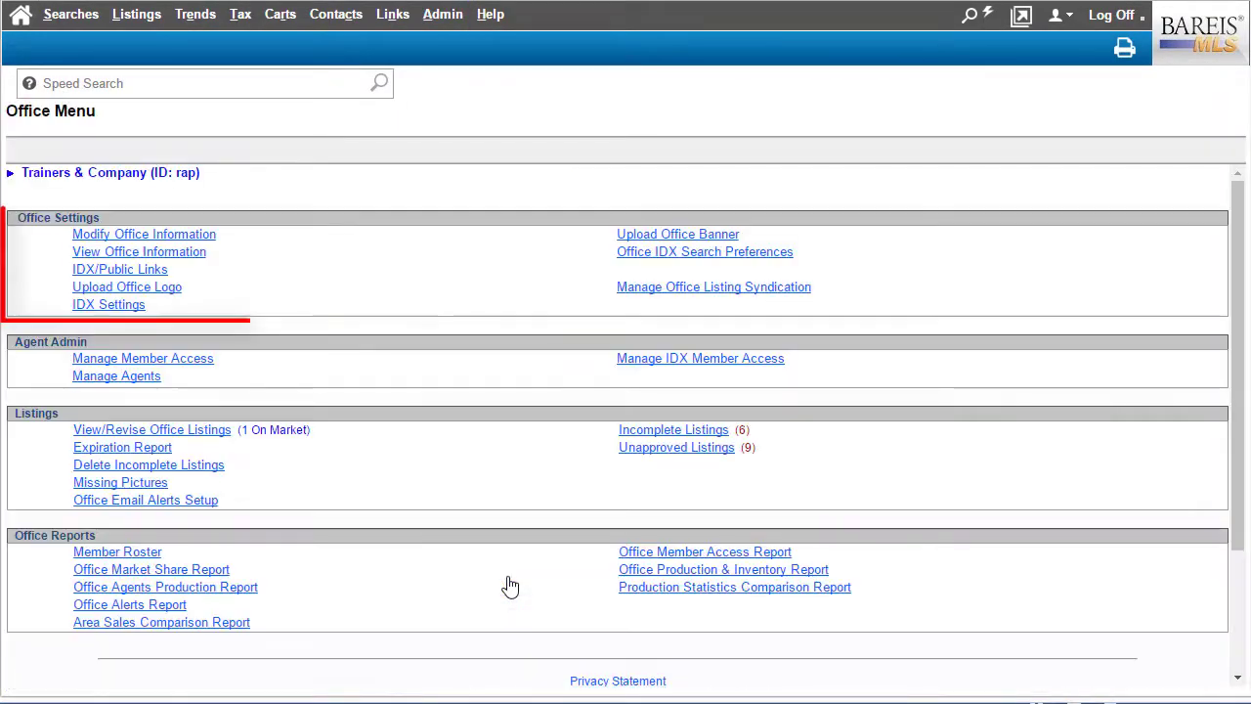
click(125, 312)
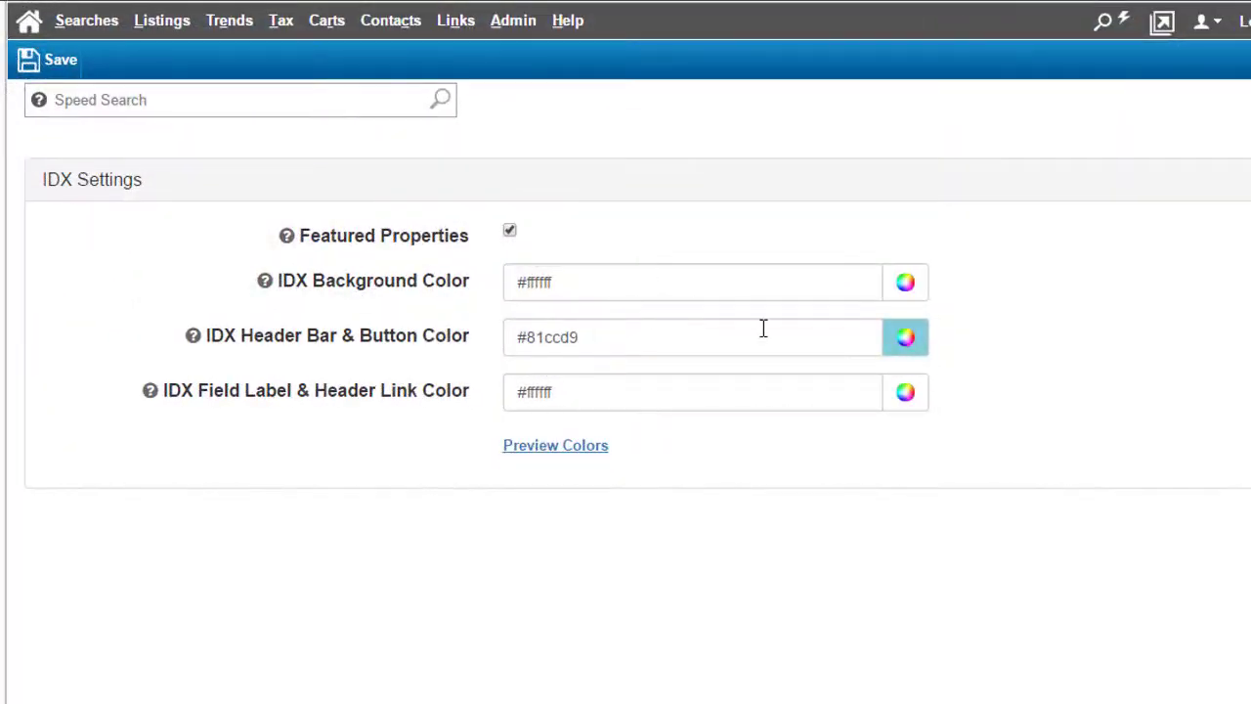
click(906, 286)
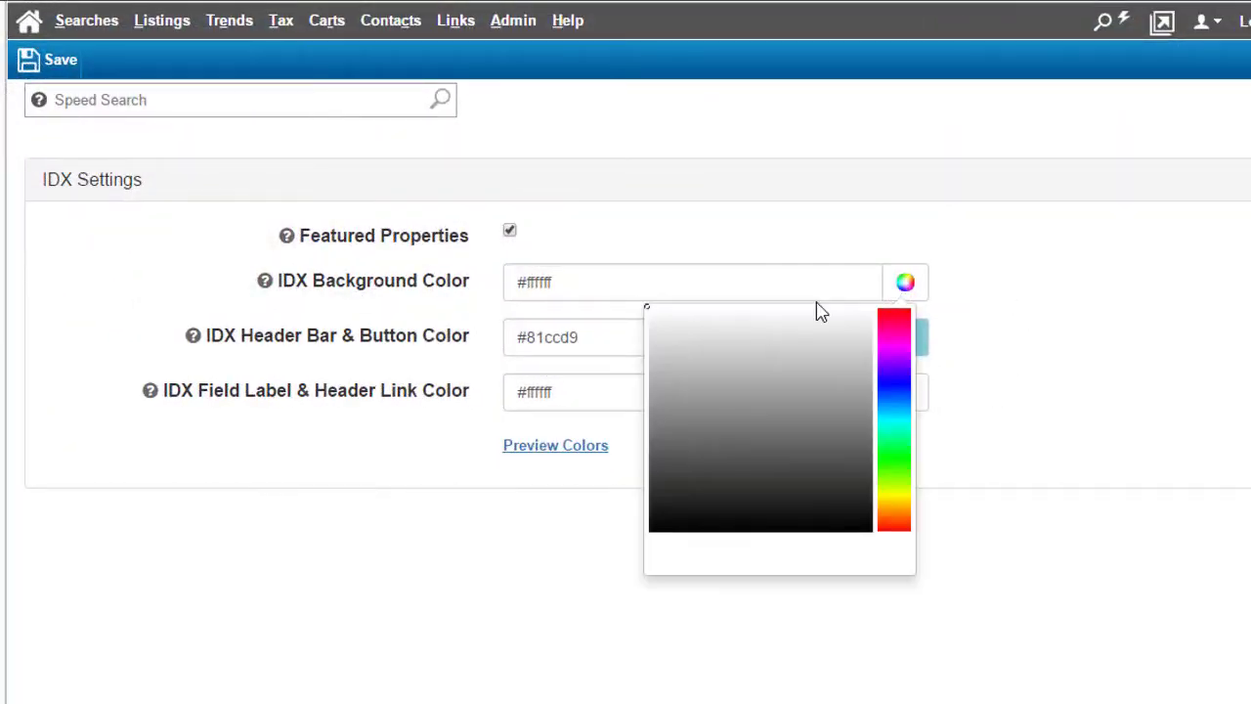
drag(689, 326, 654, 332)
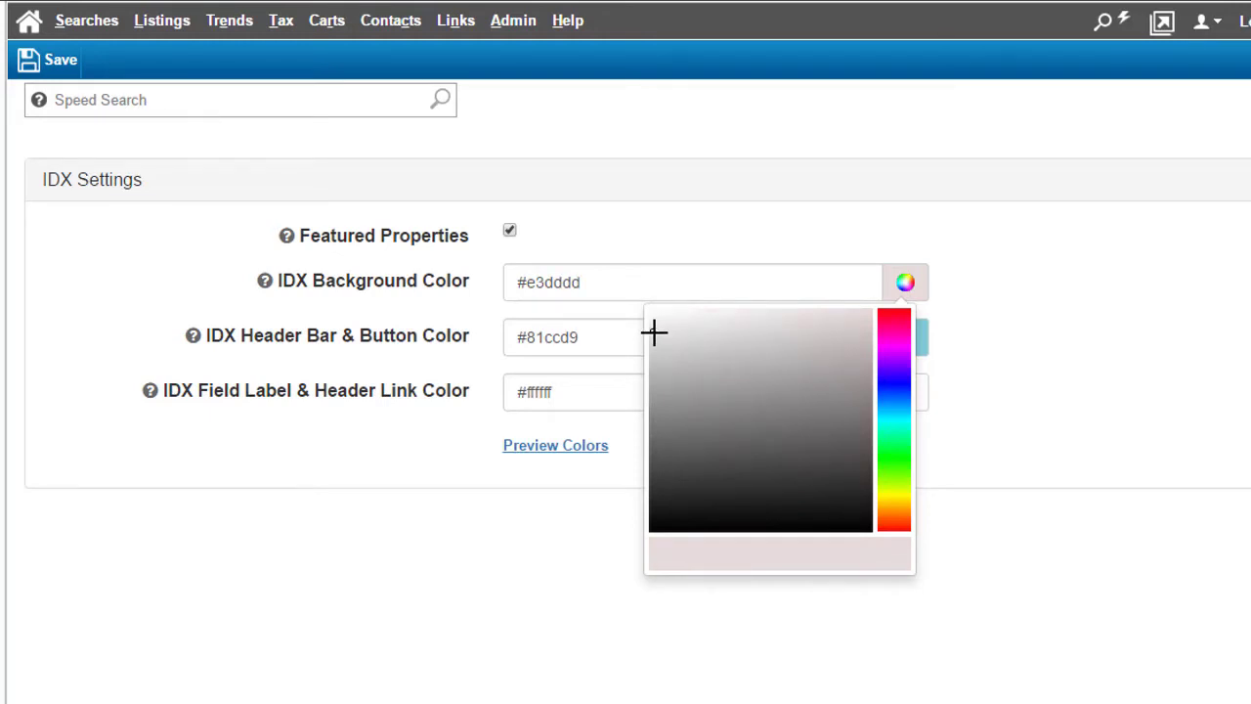
Step: Set the IDX Header Bar & Button Color to #94b88b
click(622, 339)
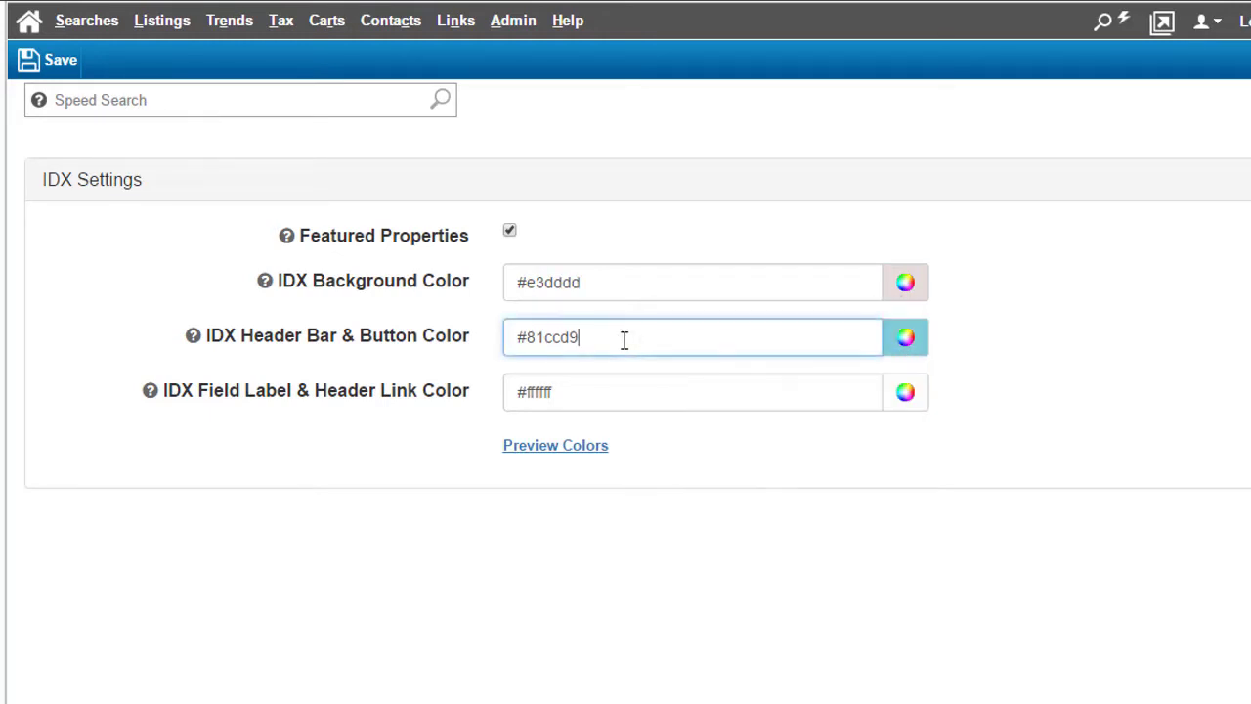
key(shift+Left)
key(shift+Left)
key(shift+Left)
key(shift+Left)
key(shift+Left)
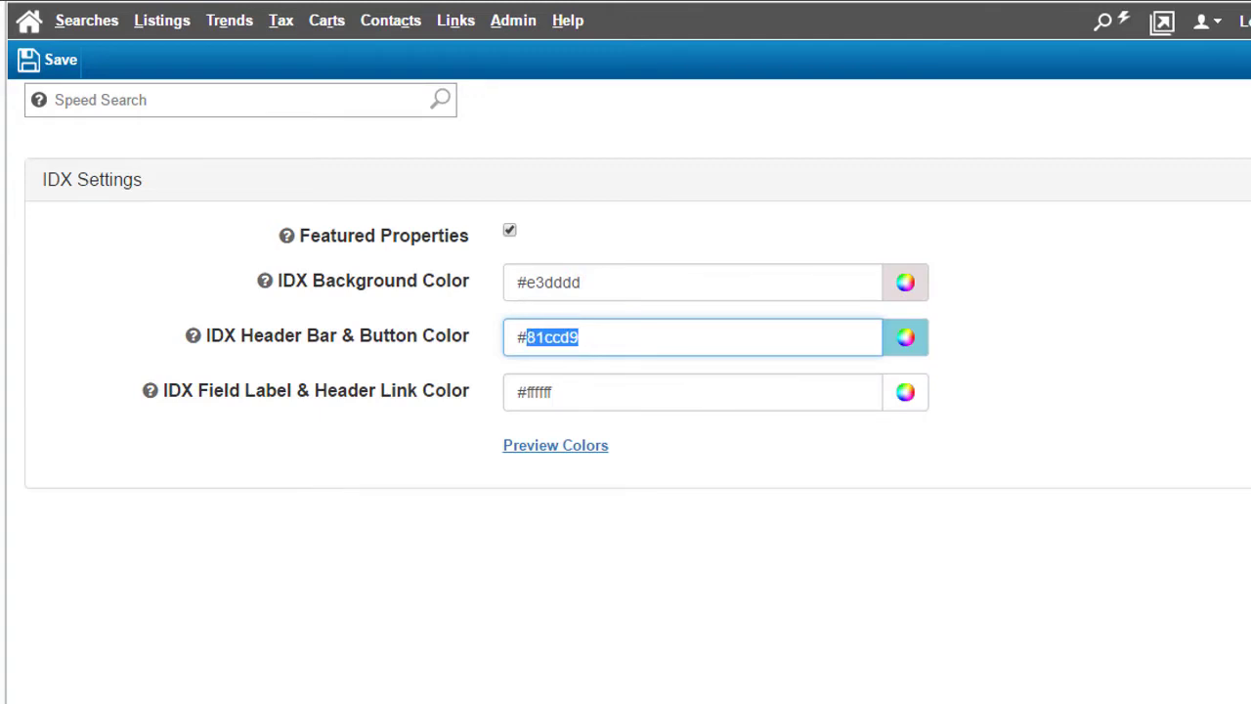
text(94b88b)
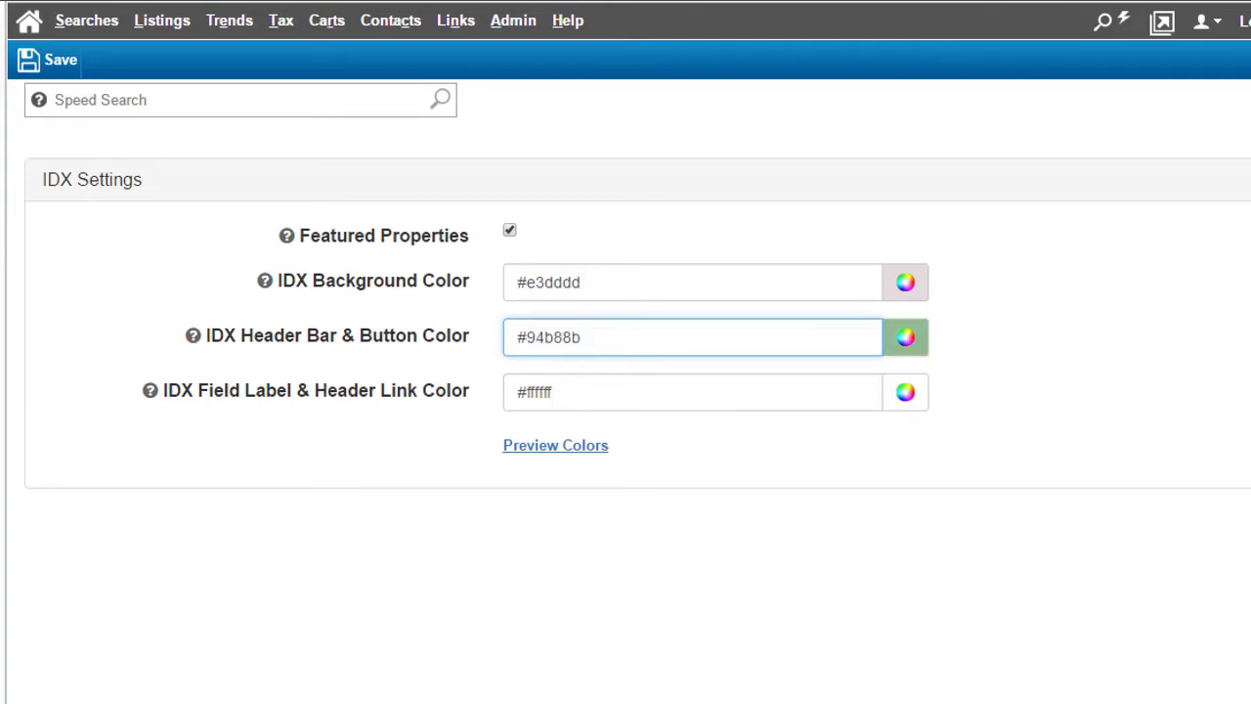
Step: Set the IDX Field Label & Header Link Color to magenta #c61ec4
click(610, 390)
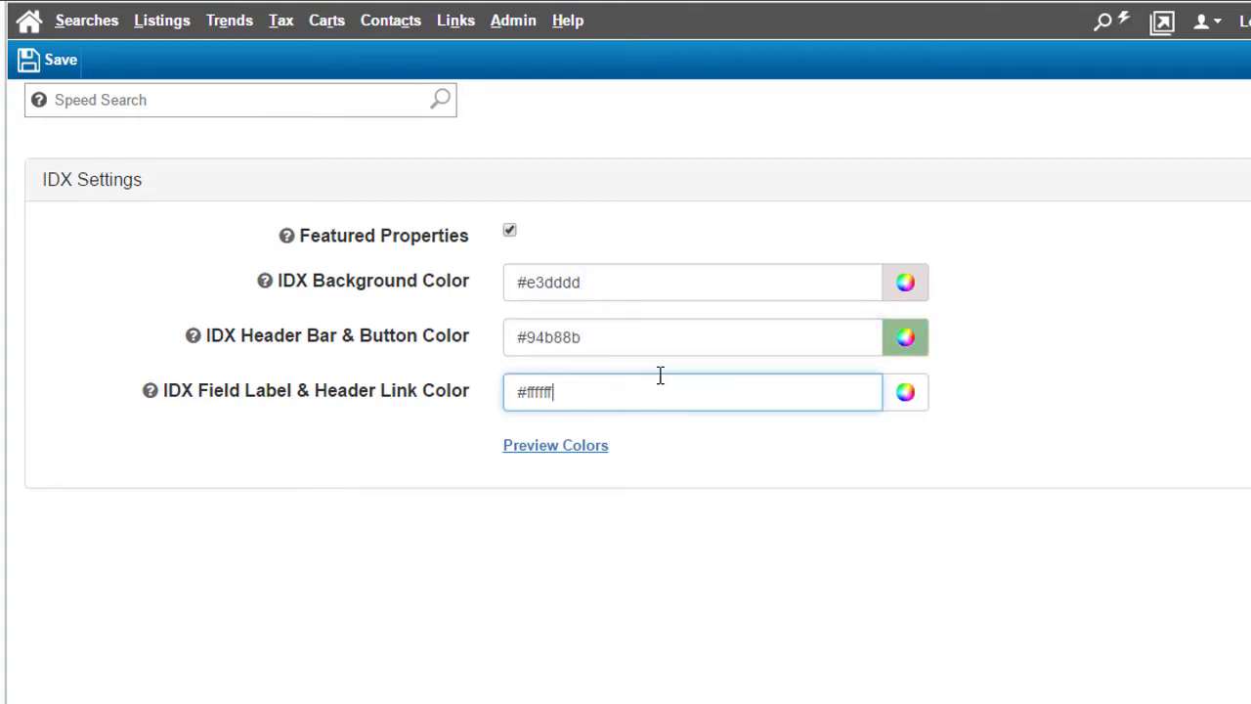
click(906, 393)
click(854, 470)
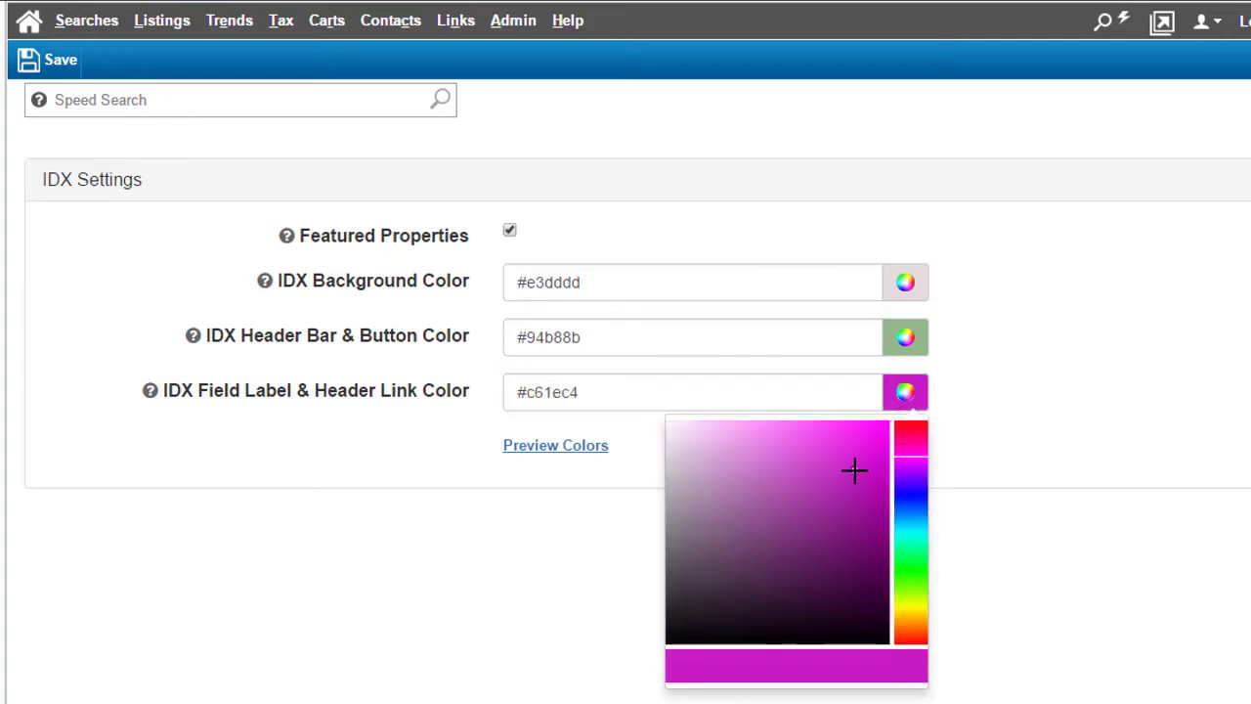
click(595, 521)
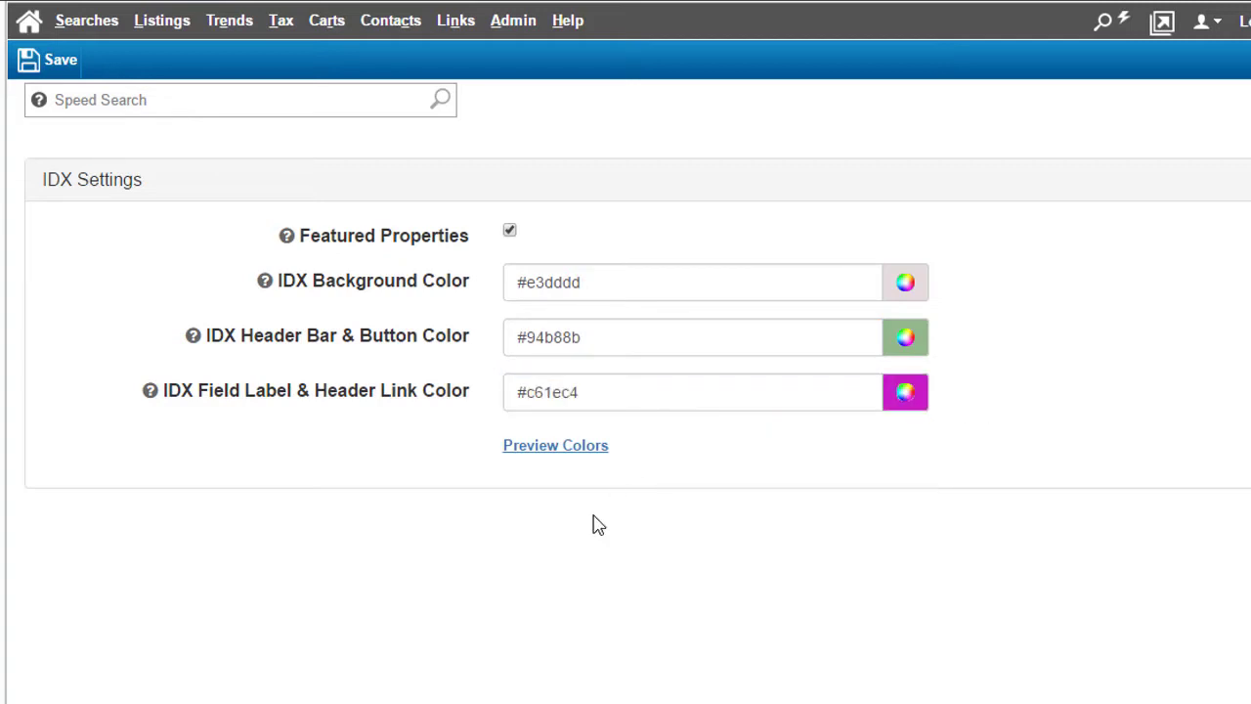
Step: Preview the chosen IDX colors, close the preview and save the IDX settings
click(583, 448)
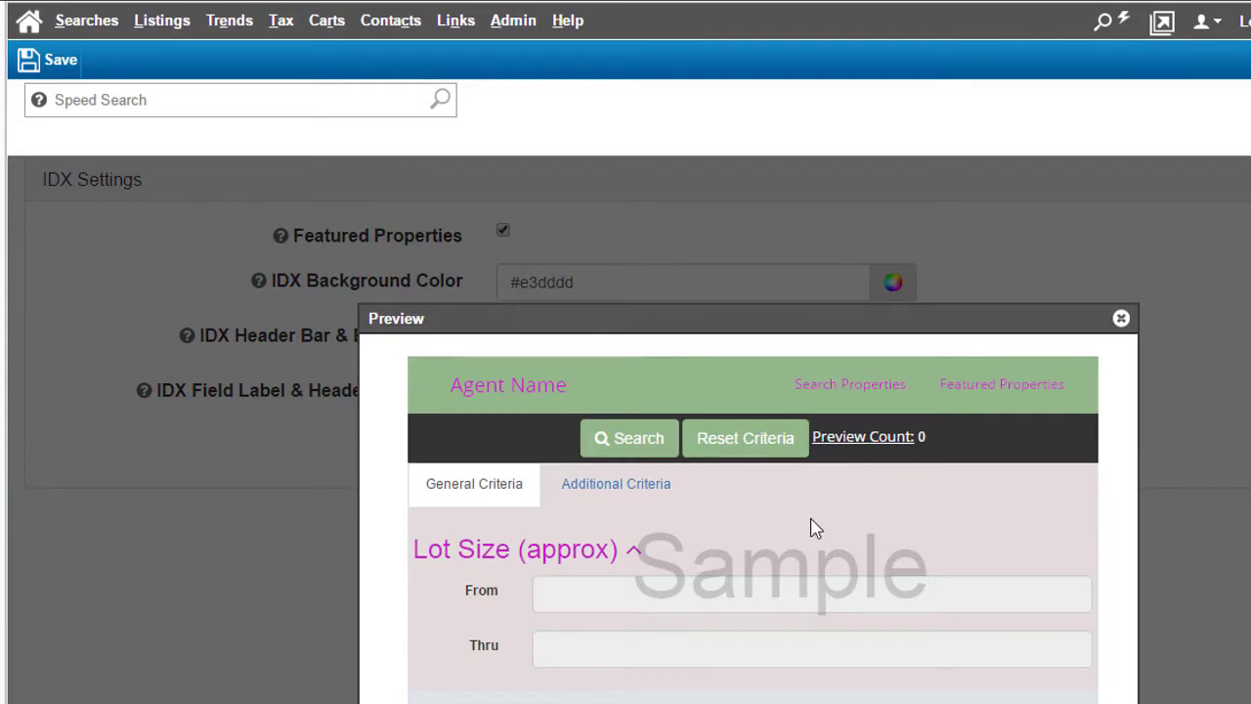
click(1121, 319)
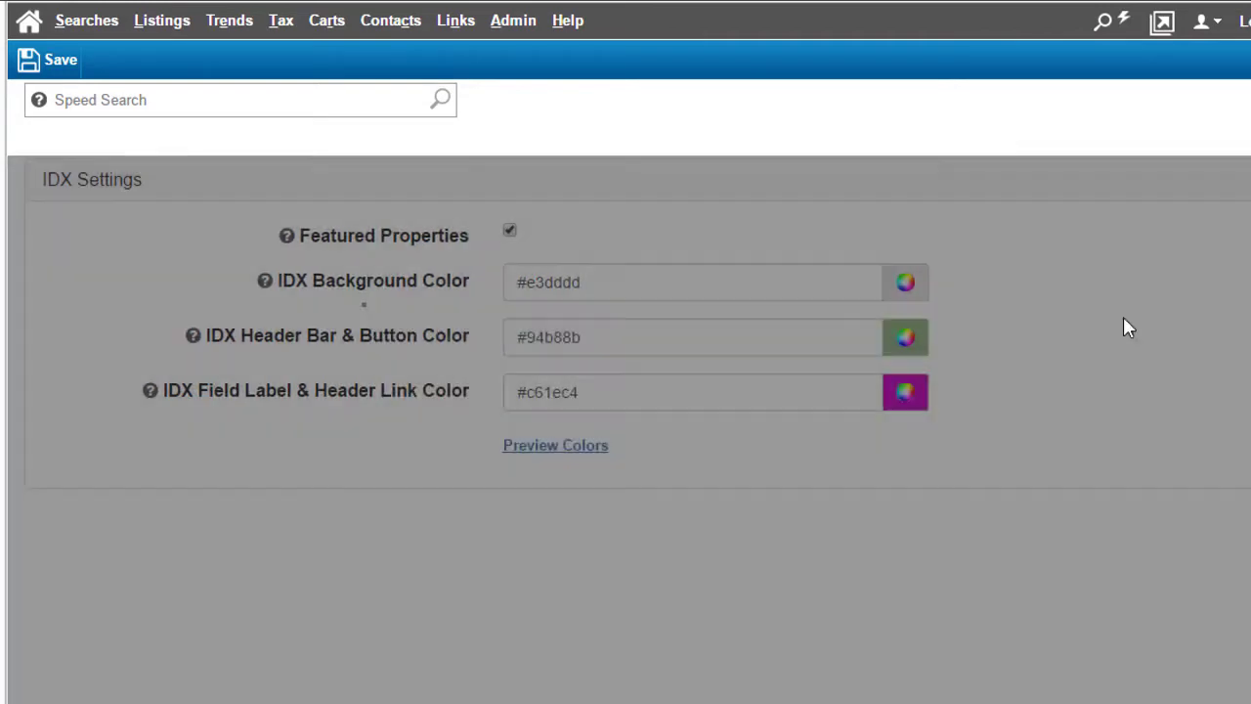
click(51, 74)
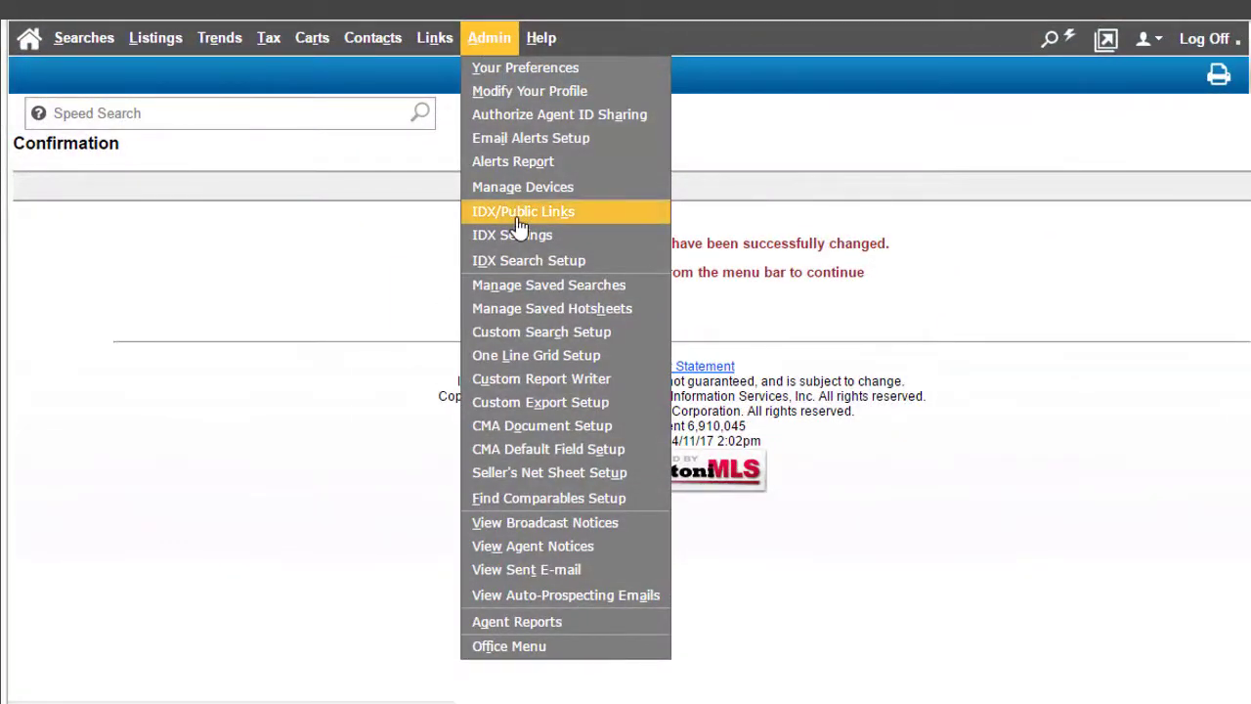
Step: Open the IDX/Public Links page and preview the IDX Property Search link with navigation bar
click(494, 211)
scroll(1130, 459, down, 1)
scroll(1131, 470, down, 3)
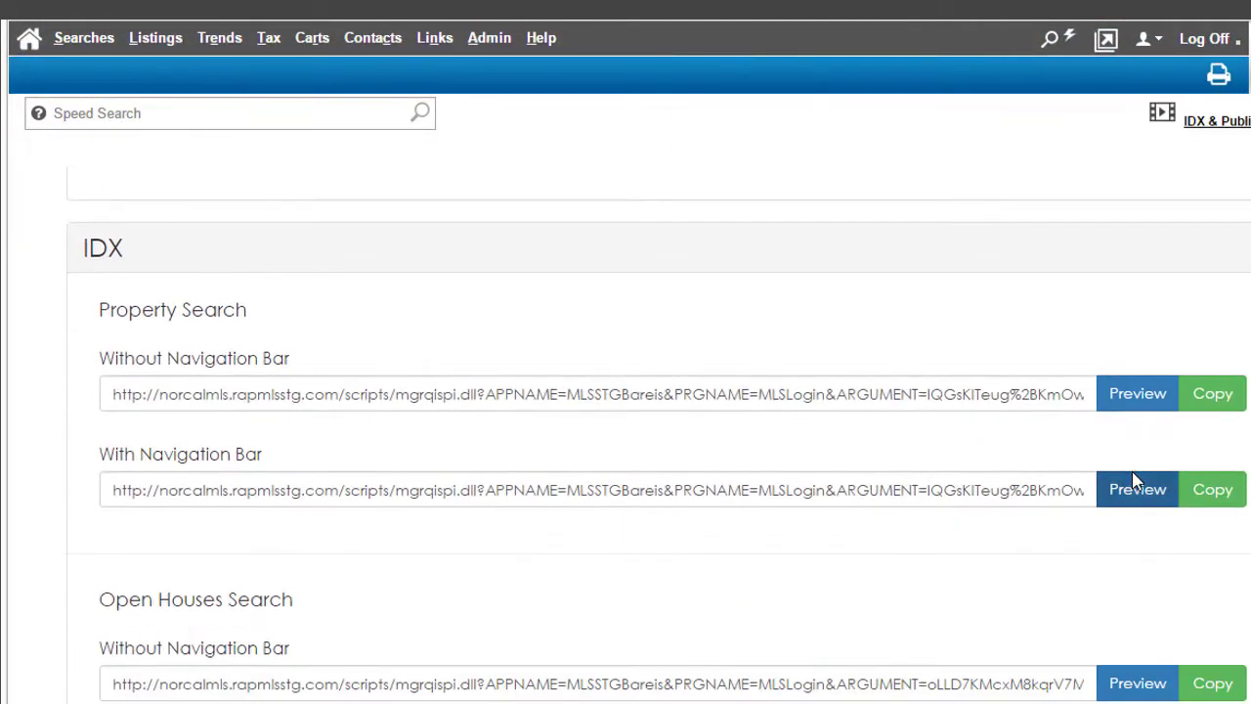
click(1134, 499)
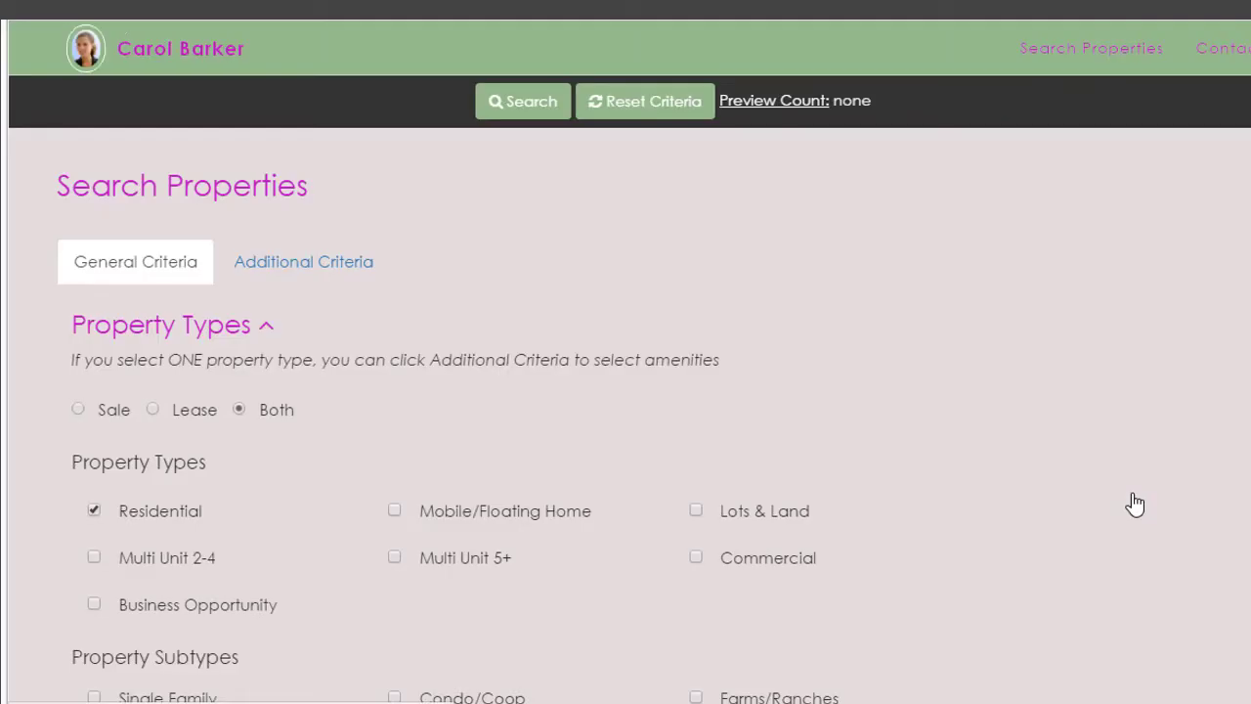
Step: Choose a minimum number of bedrooms, run the residential property search and view the first listing's details
scroll(1127, 490, down, 4)
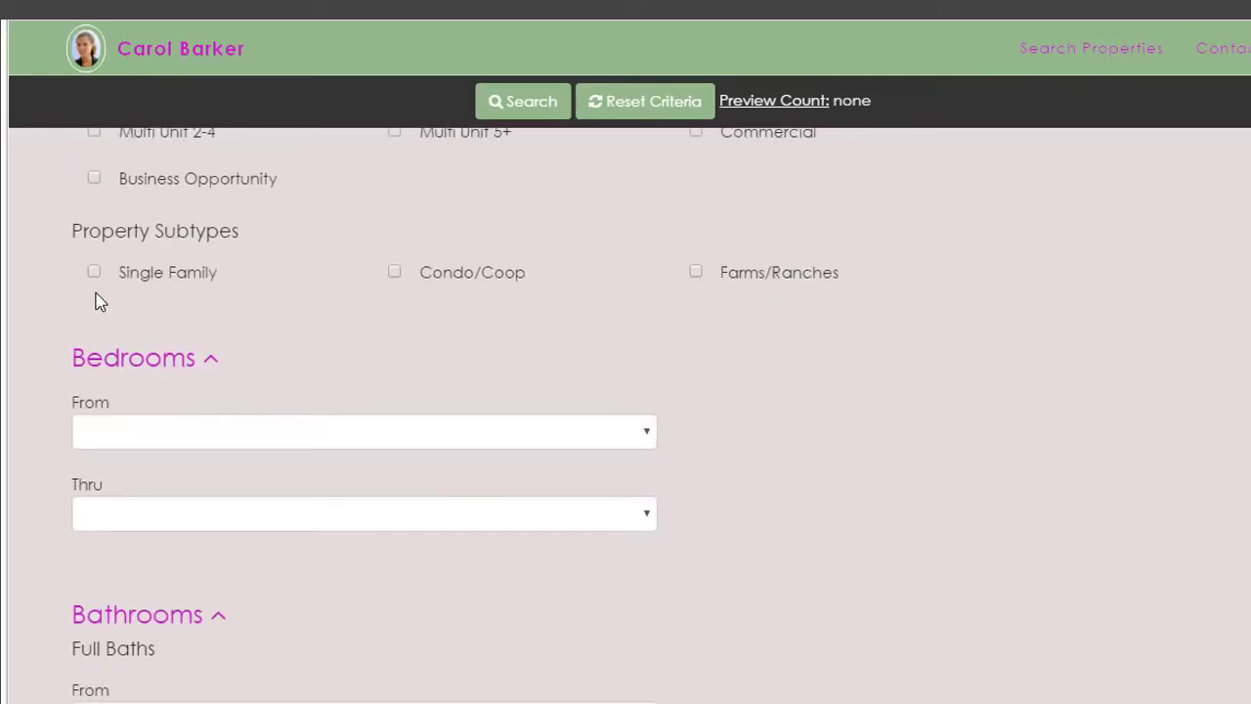
click(124, 430)
click(123, 653)
click(523, 100)
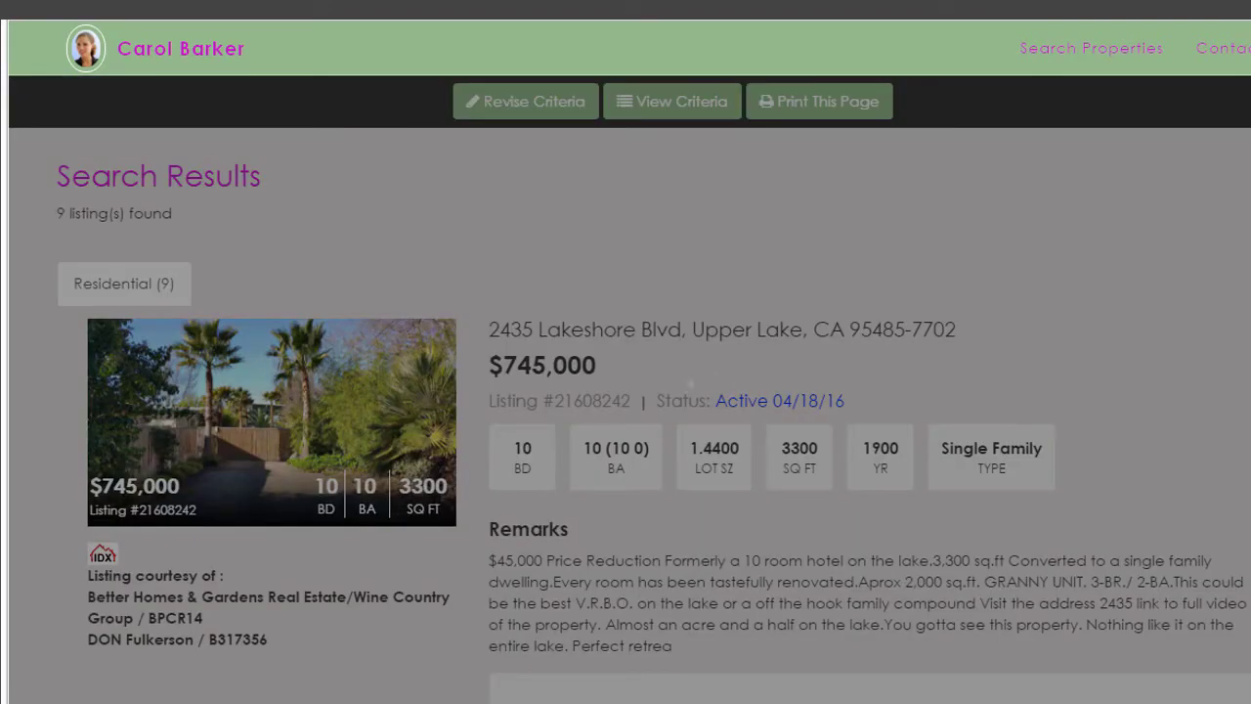
scroll(625, 411, down, 4)
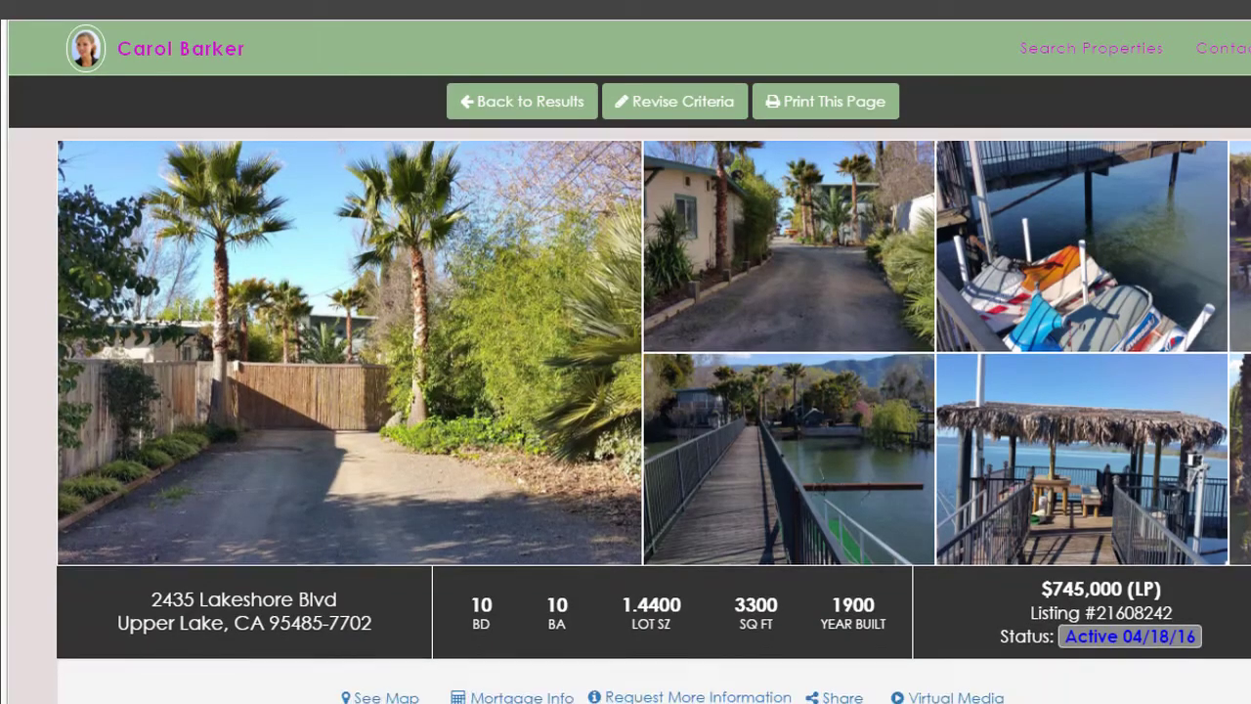
scroll(626, 410, down, 2)
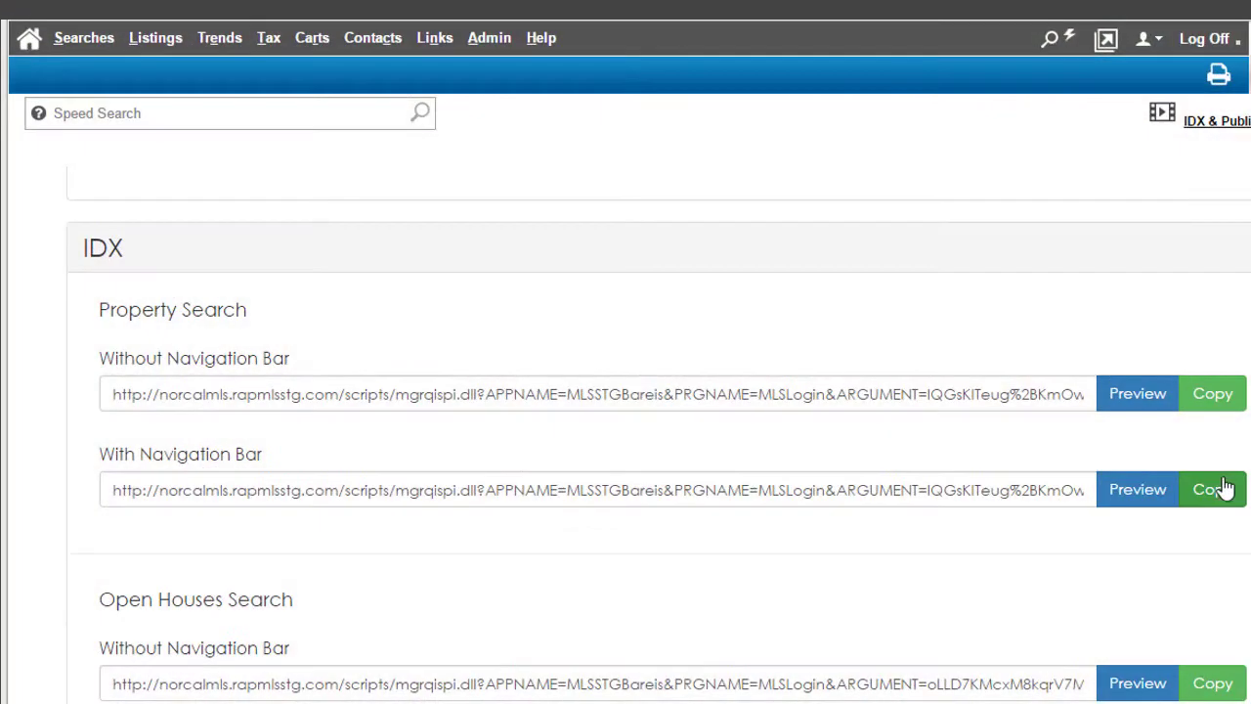
Step: Copy the IDX Property Search link with navigation bar and open Property Search on the agent's website
click(1220, 500)
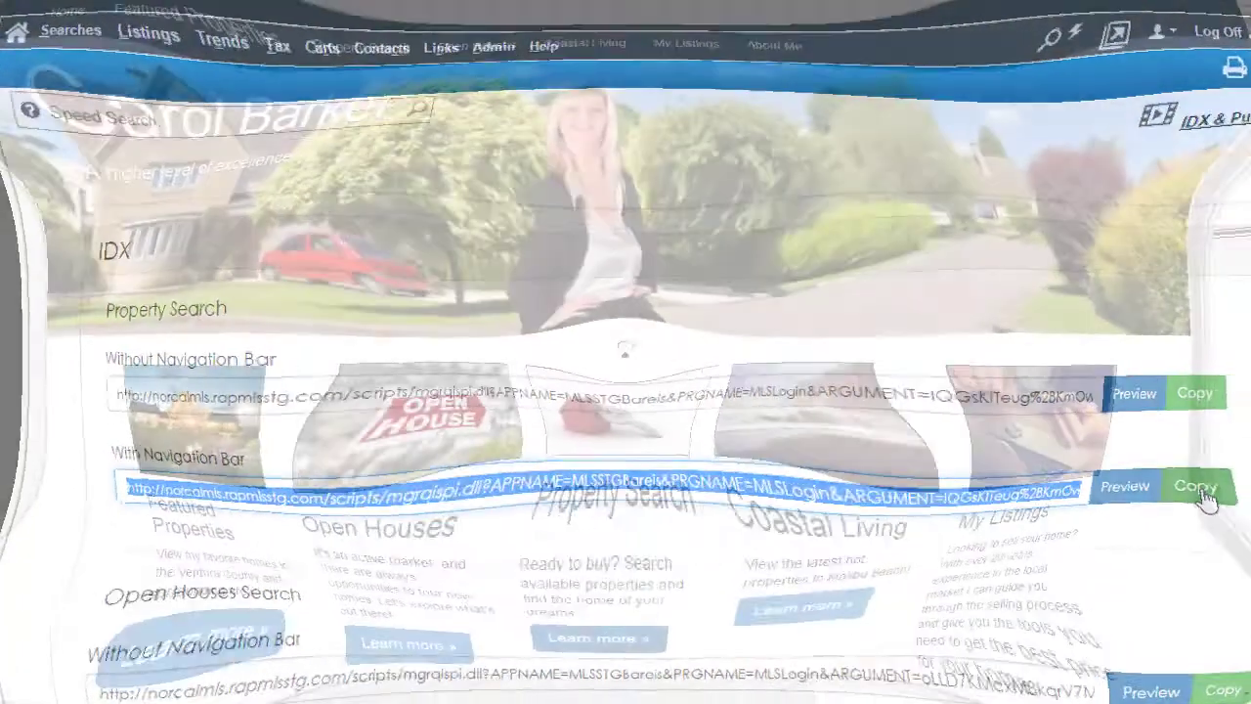
click(616, 421)
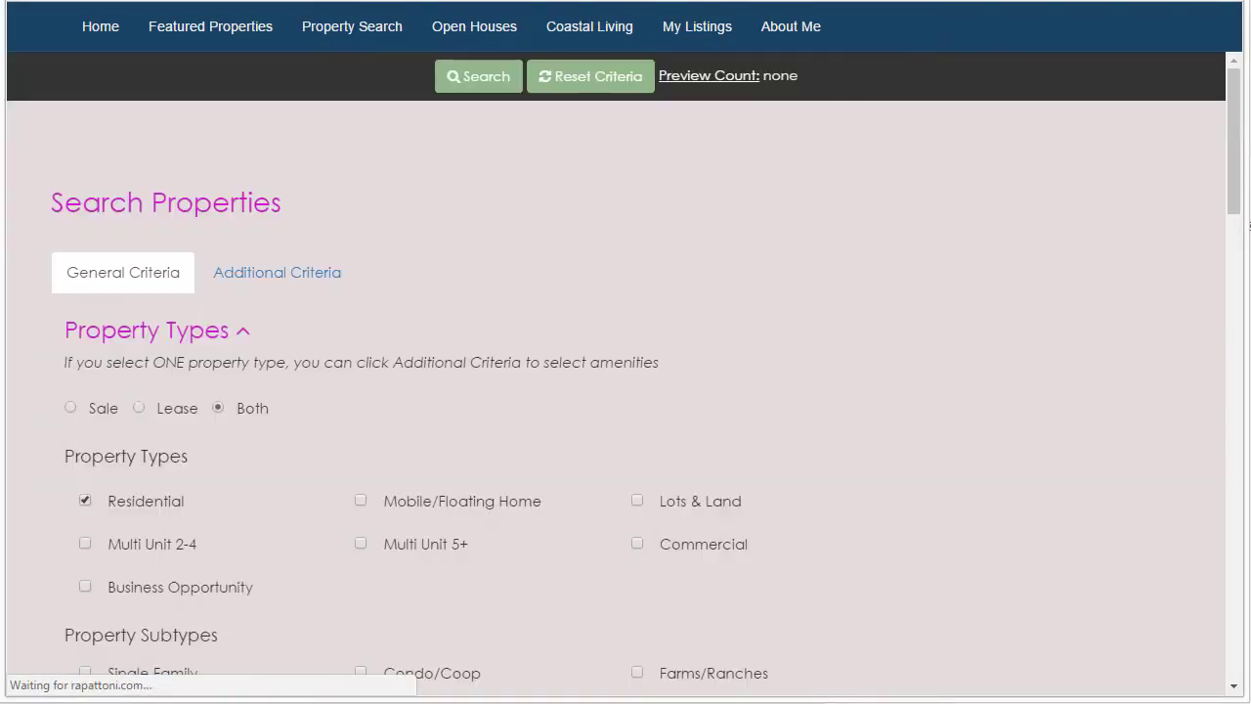